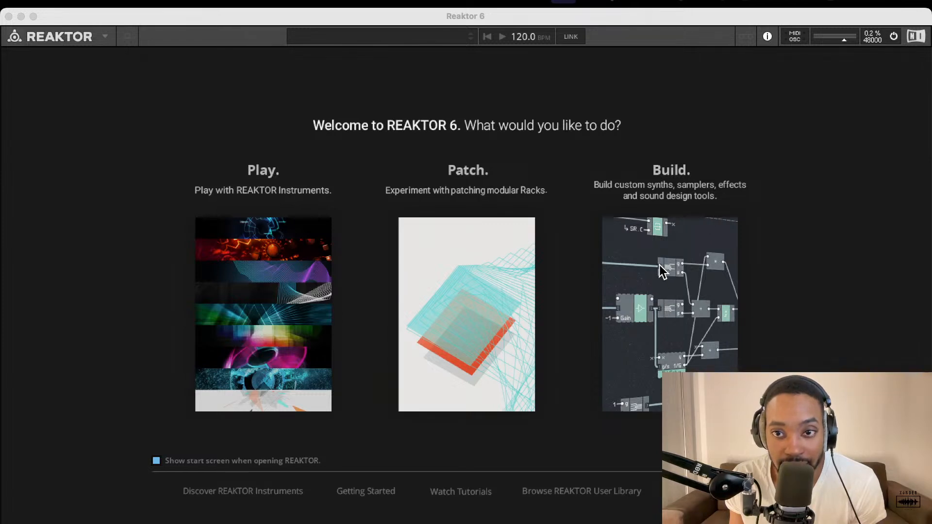
Start a new build ensemble and add a Util Note In block to its structure
click(675, 258)
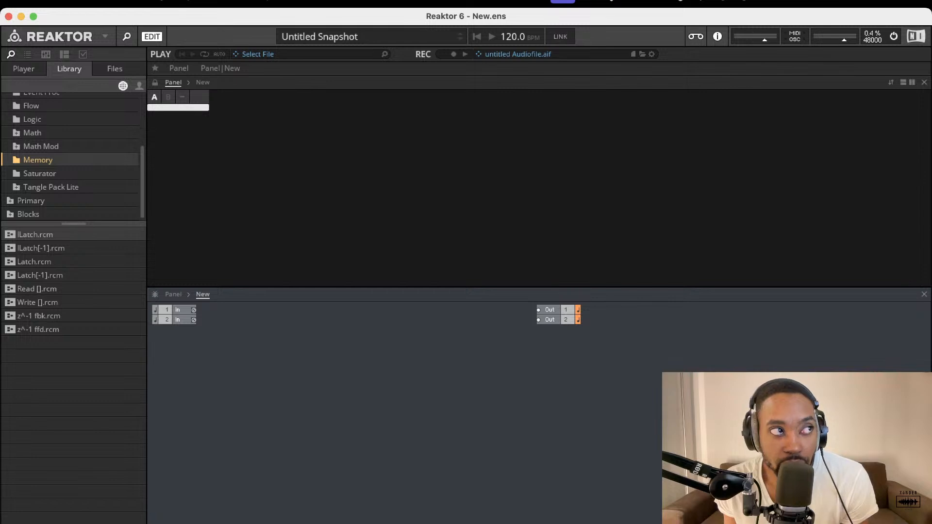
click(29, 71)
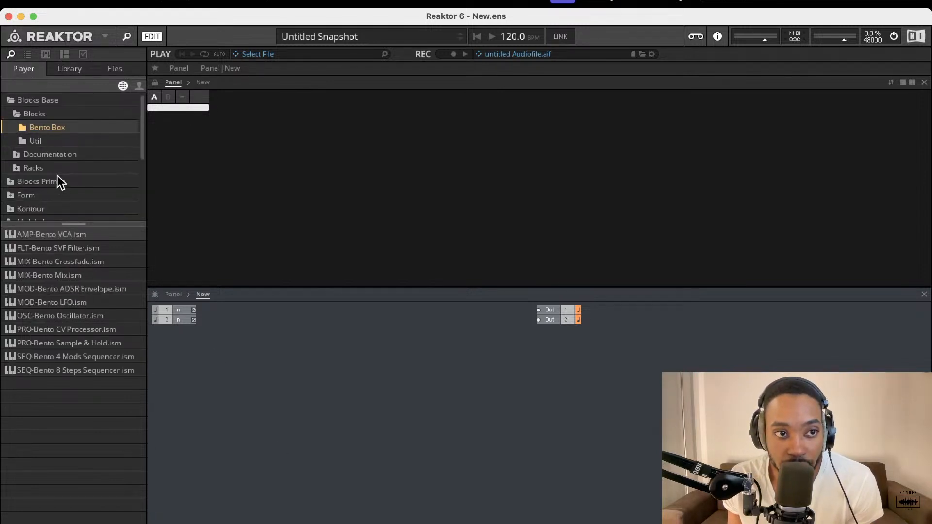
click(49, 142)
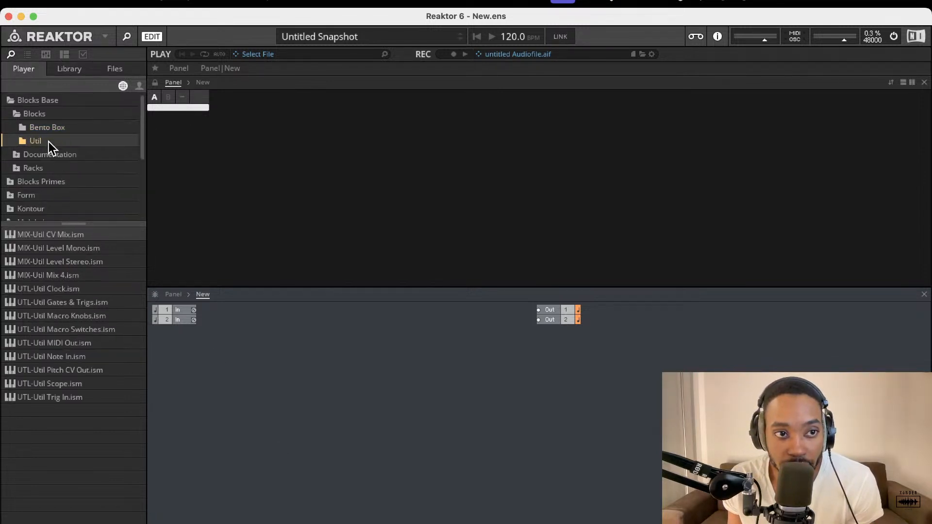
click(68, 345)
drag(89, 360, 244, 331)
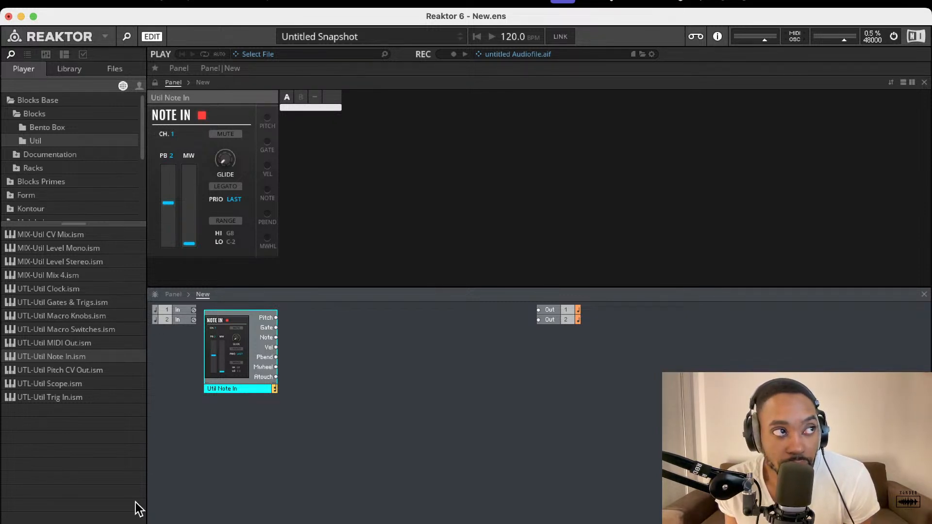
Add a Bento Box oscillator set to the sawtooth waveform and place a Bento Mix block beside it
click(39, 128)
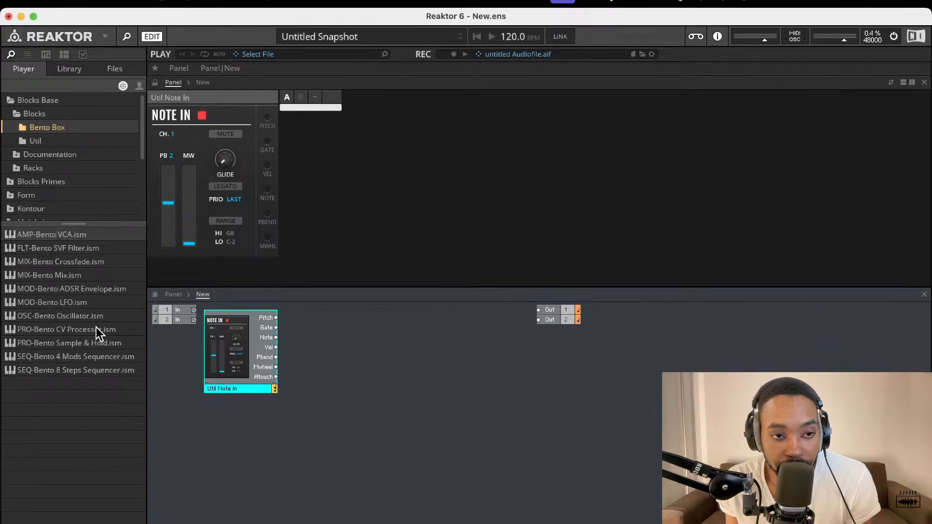
drag(78, 316, 346, 338)
click(389, 217)
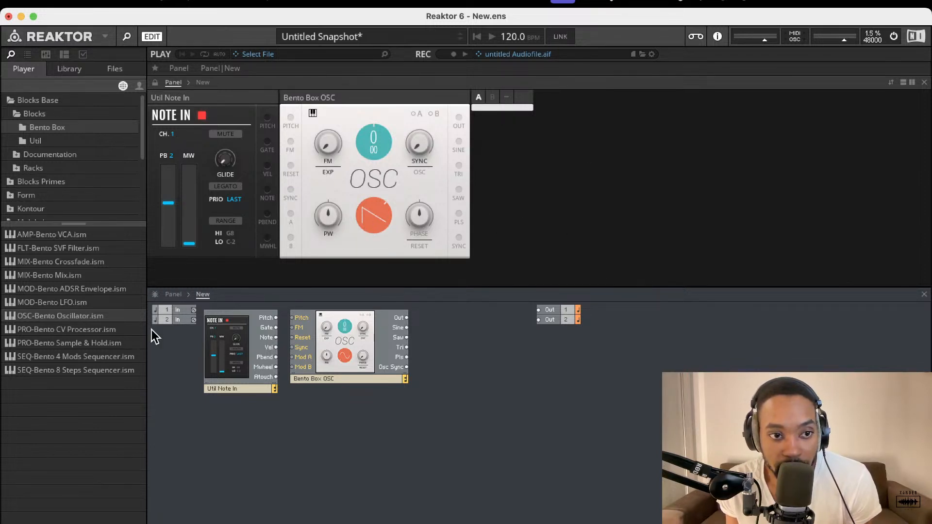
drag(44, 275, 451, 329)
drag(466, 369, 465, 379)
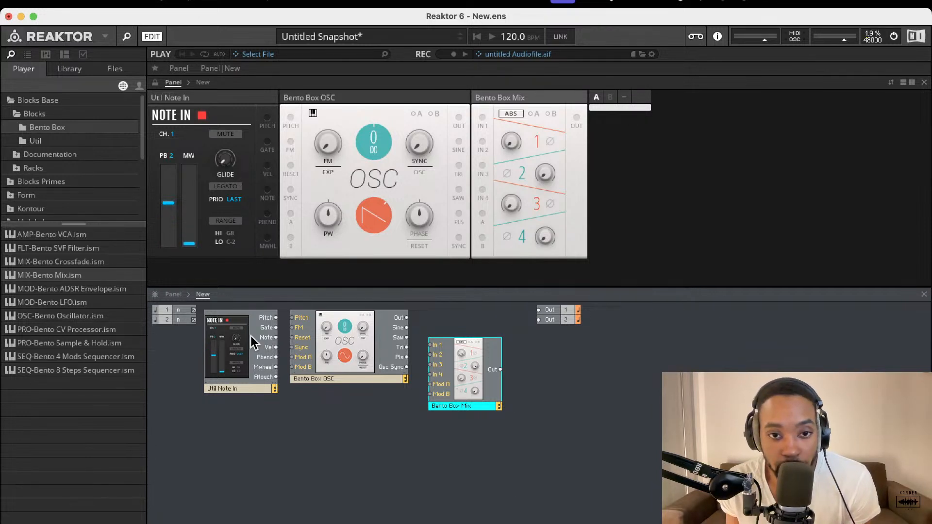
Wire the Note In pitch through the oscillator's Pitch and Out ports to Mix In 1, and the mixer's Out to outputs 1 and 2
drag(289, 319, 292, 318)
drag(406, 318, 430, 345)
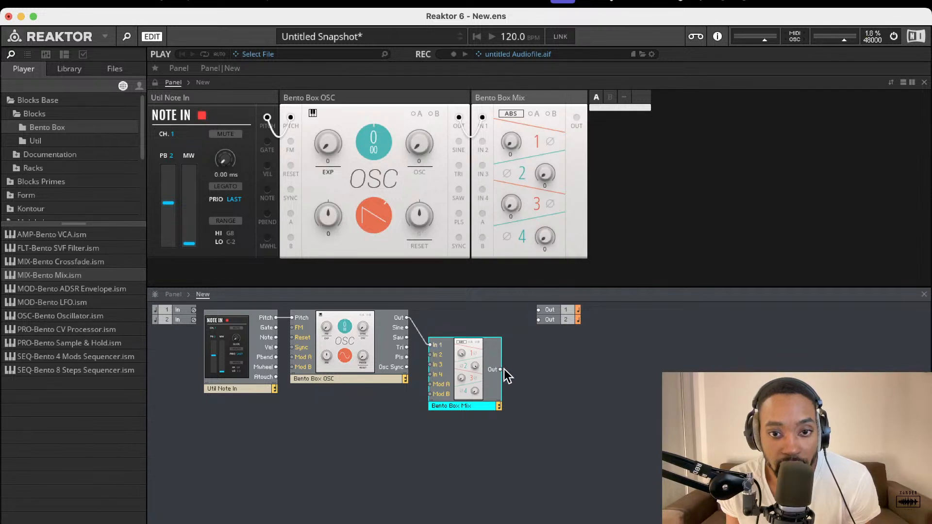
mouse_move(507, 371)
mouse_down()
mouse_move(562, 313)
mouse_move(515, 362)
mouse_up()
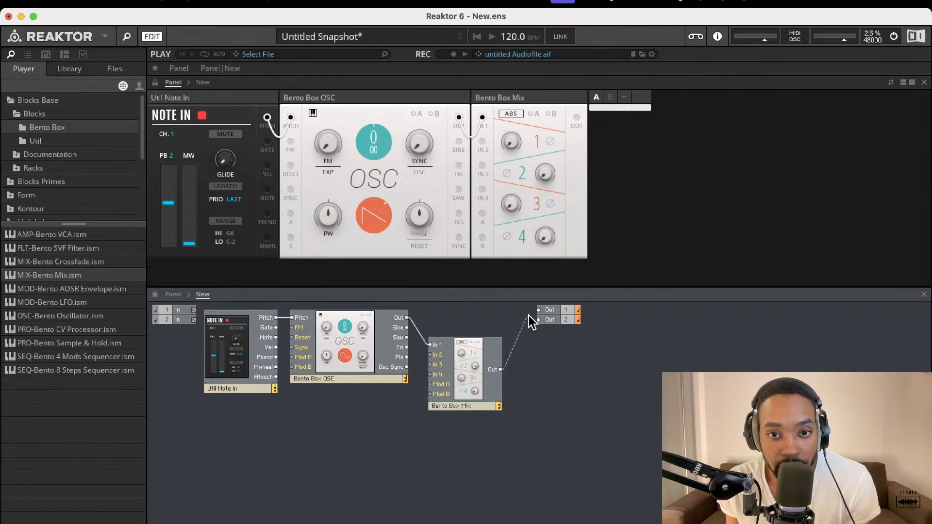
drag(529, 315, 539, 310)
drag(500, 370, 543, 322)
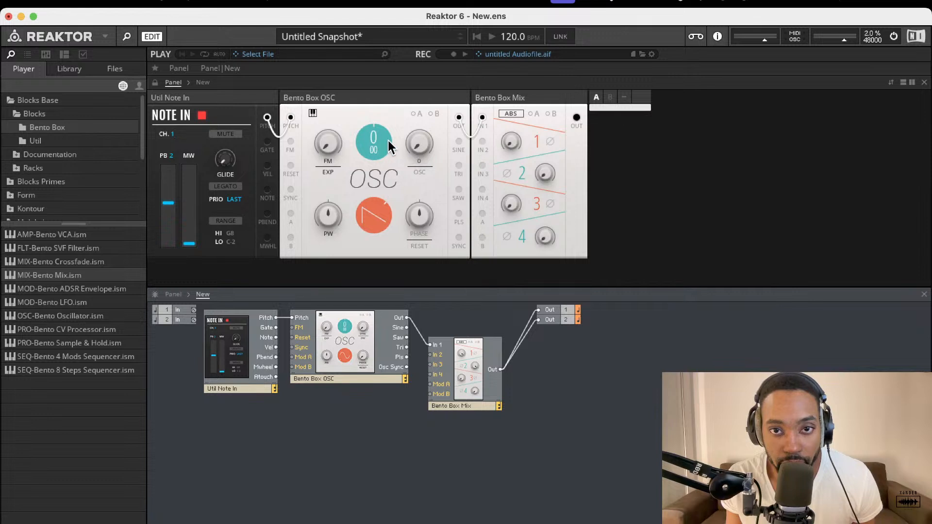
Raise the level of channel 1 on the Bento Box Mix
drag(518, 139, 506, 117)
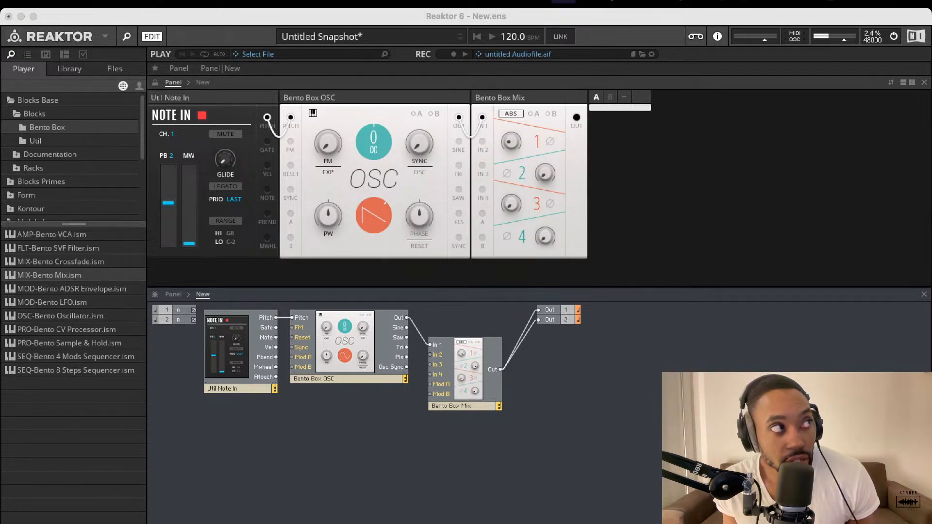
key(ctrl+Left)
key(ctrl+Right)
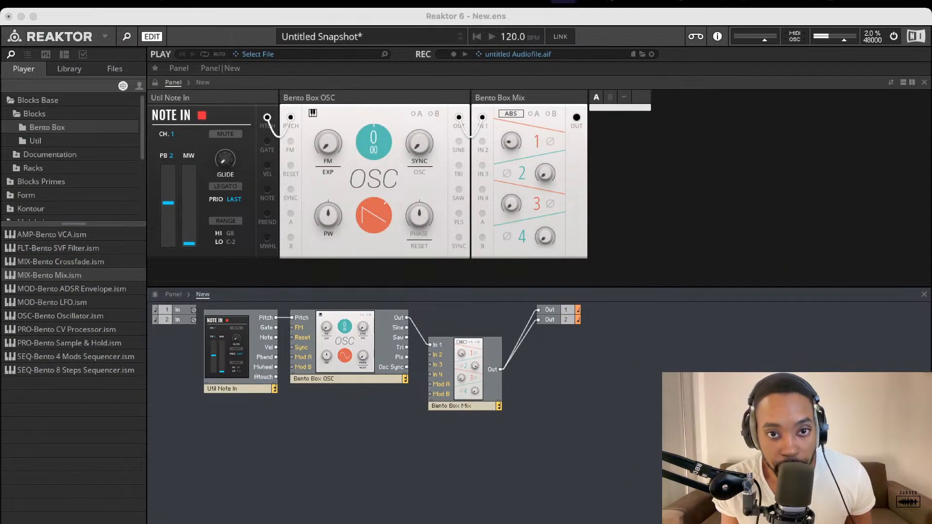
click(509, 140)
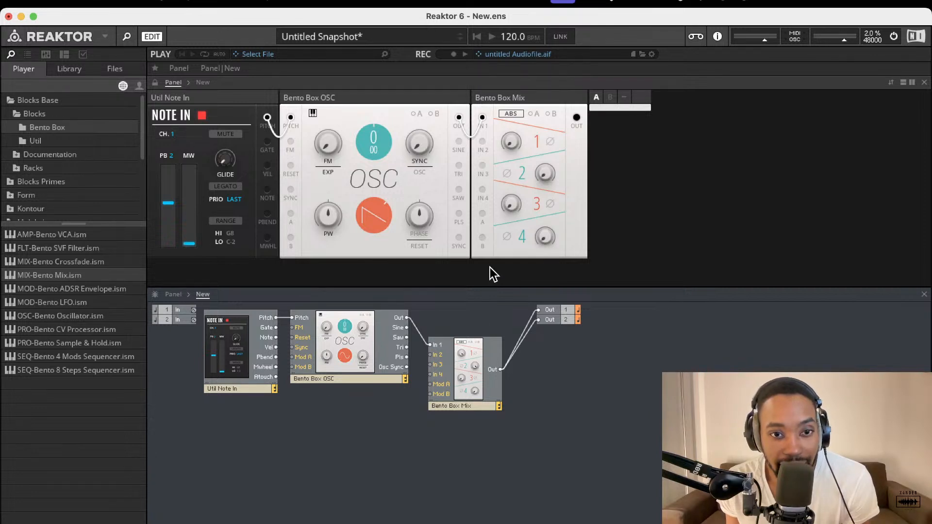
Duplicate the Bento Box OSC and place the copy directly below the original in the structure
right_click(384, 101)
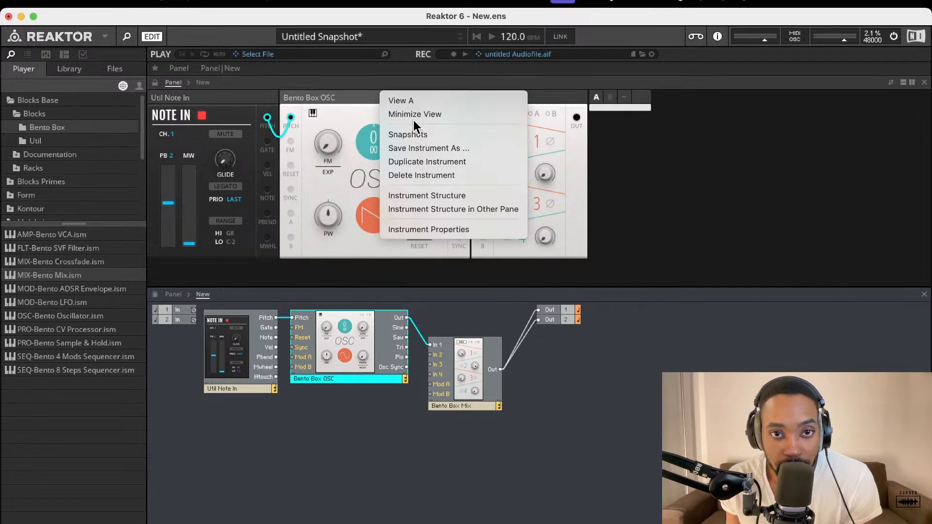
click(344, 97)
right_click(339, 319)
click(325, 334)
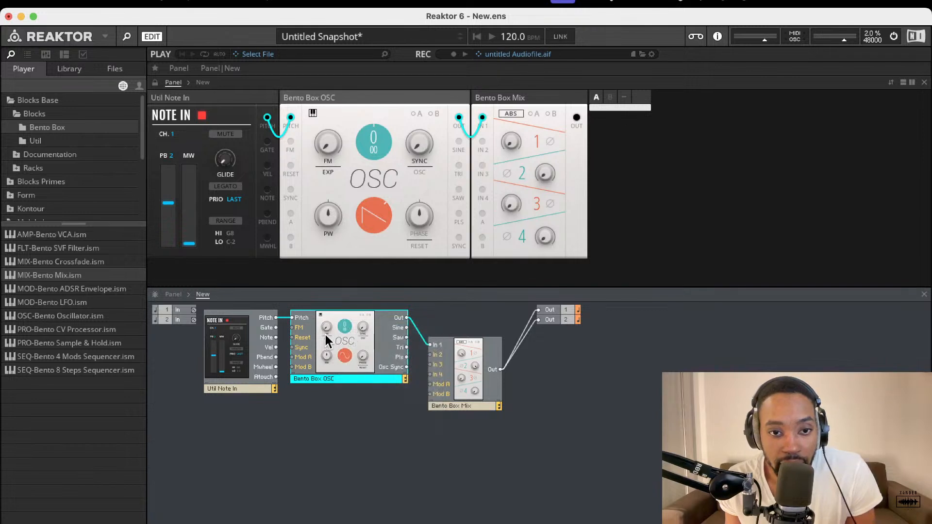
drag(323, 329, 357, 436)
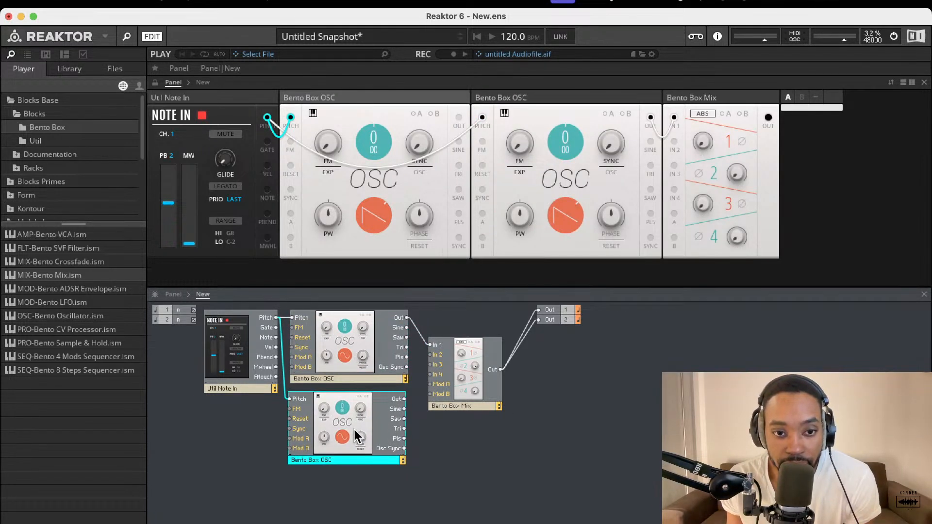
Rename the original oscillator Bento Box OSC 1 and the copy Bento Box OSC 2
click(341, 381)
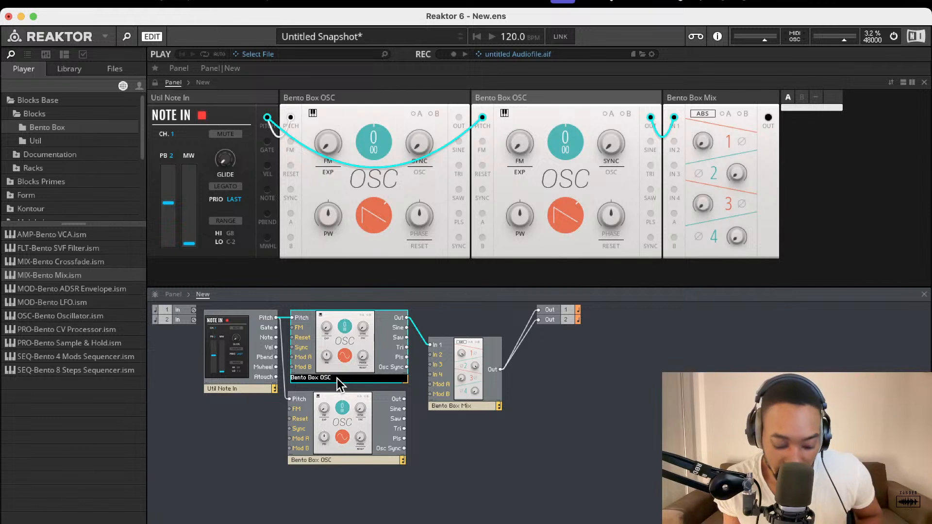
text(1)
key(Return)
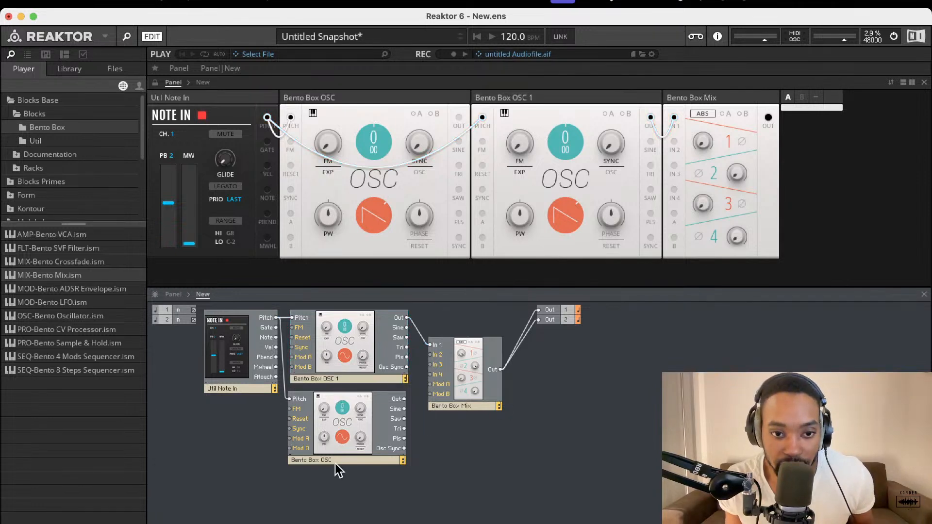
click(335, 462)
click(335, 461)
text(2)
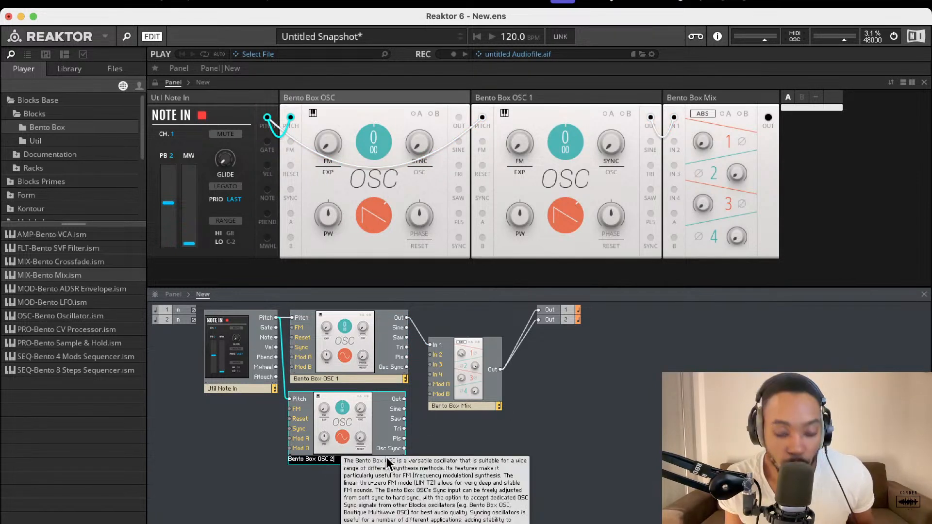
click(459, 443)
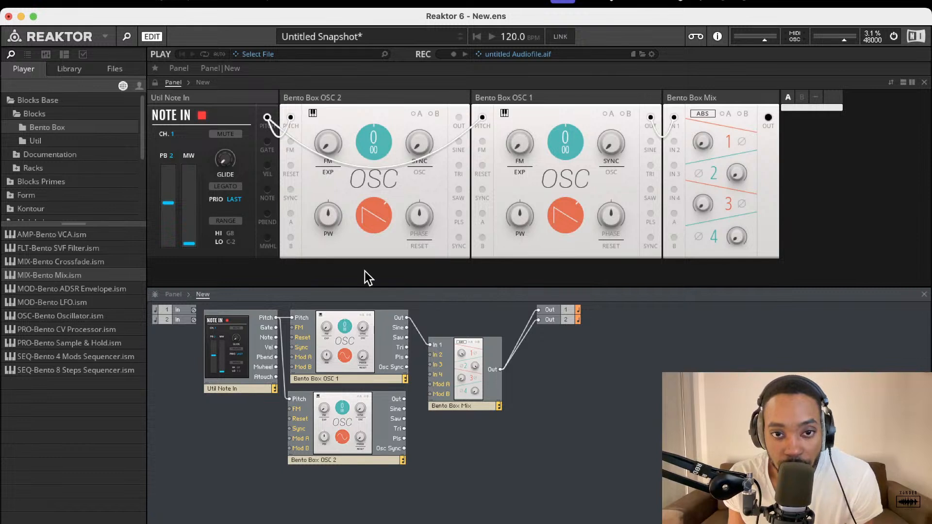
Connect OSC 2's Out to Mix In 2 and insert a Bento VCA between the mixer and outputs 1 and 2
drag(405, 399, 439, 356)
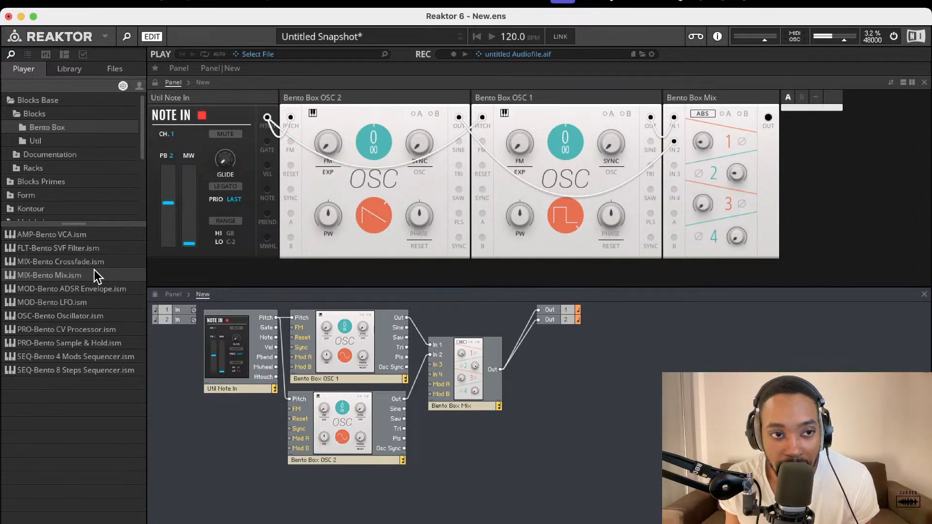
drag(61, 235, 500, 370)
drag(610, 384, 538, 320)
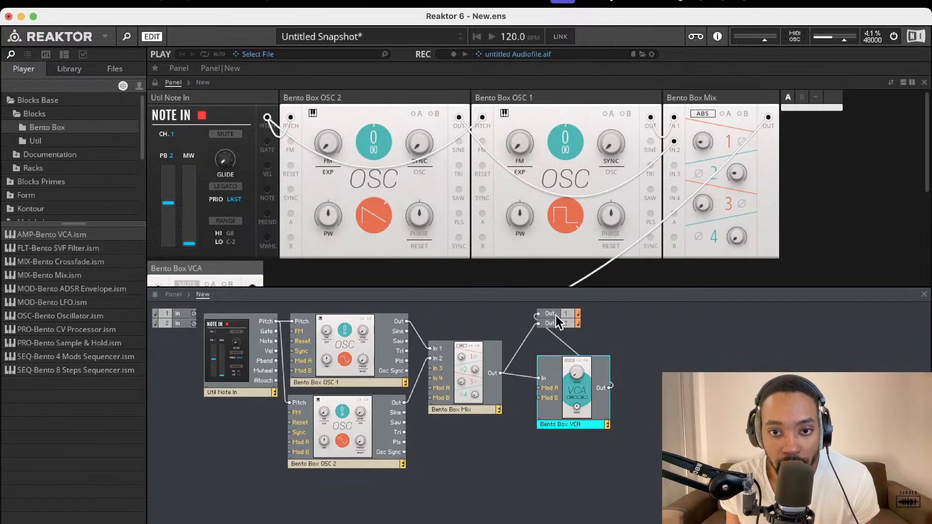
drag(610, 387, 538, 315)
Audition the Bento Box VCA by raising its level to about 28.9 and returning it to minimum
scroll(235, 245, down, 5)
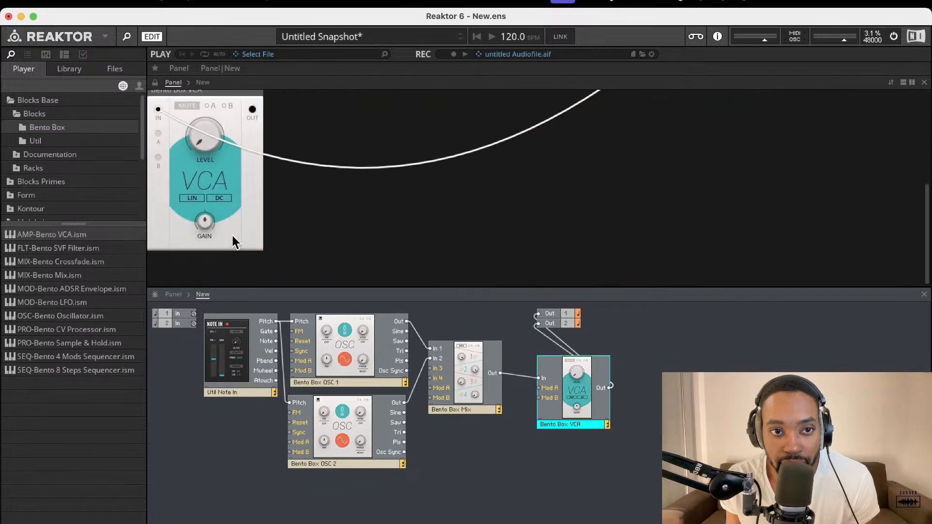
scroll(233, 237, up, 3)
drag(207, 197, 208, 135)
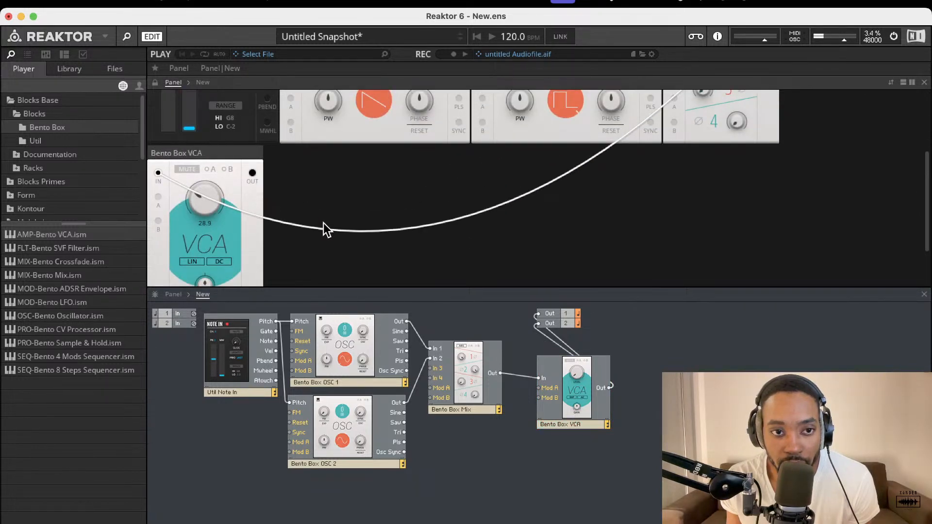
scroll(208, 260, up, 3)
scroll(208, 253, down, 2)
drag(208, 250, 220, 231)
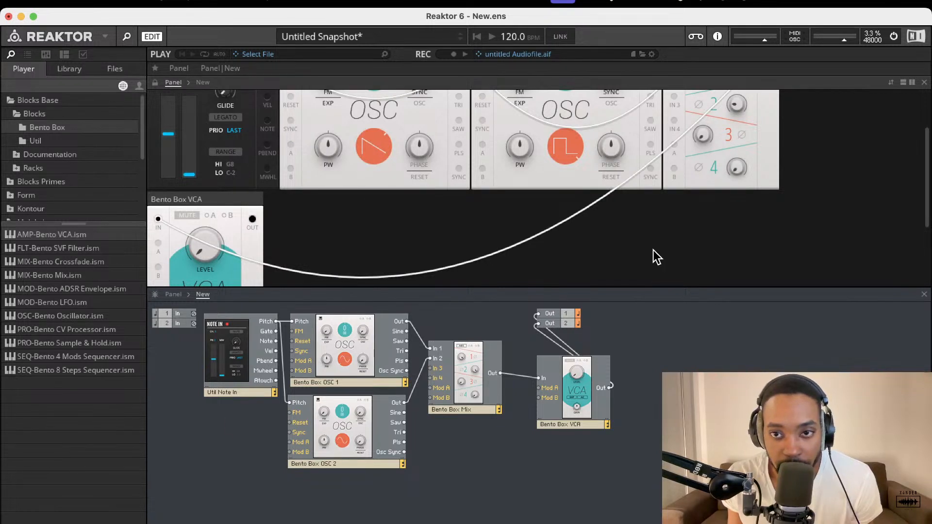
scroll(654, 250, up, 3)
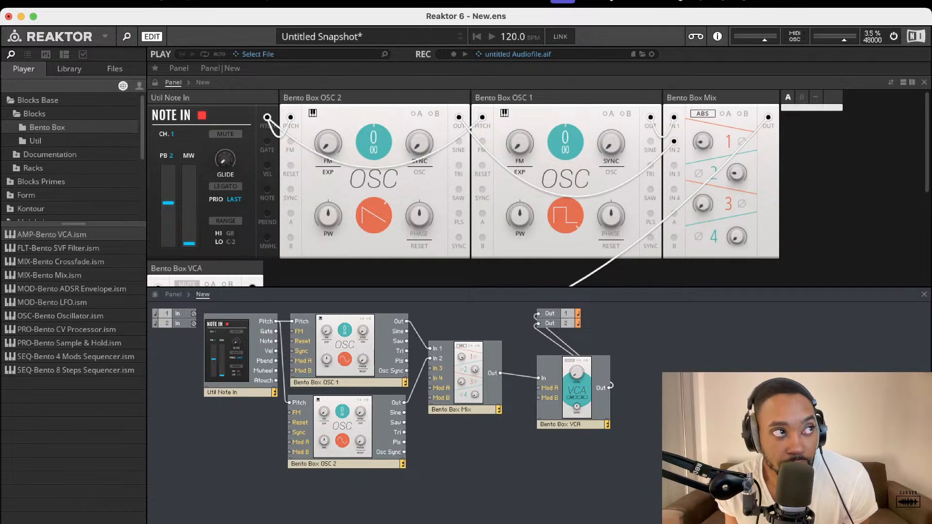
Insert a Bento SVF filter between the mixer's Out and the VCA's In, and space out the filter and VCA blocks
drag(85, 248, 410, 413)
drag(458, 441, 536, 453)
drag(502, 374, 512, 438)
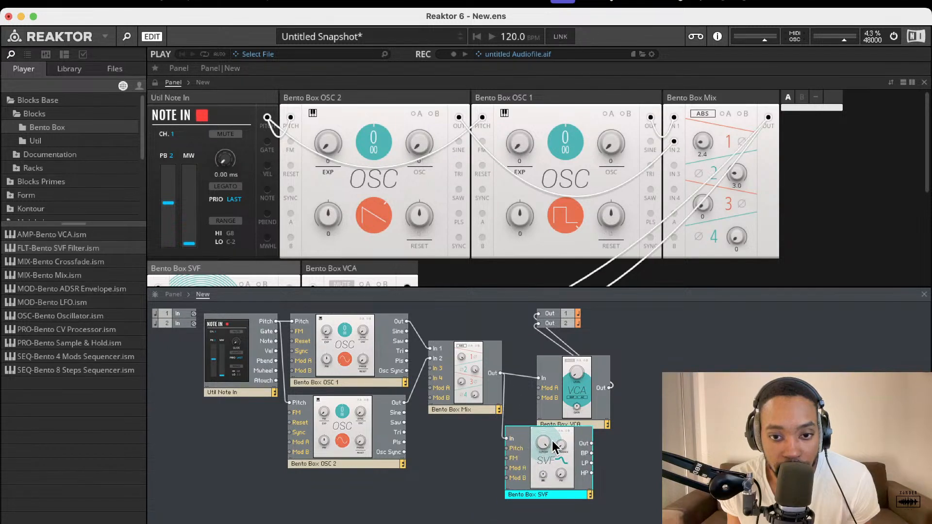
drag(592, 444, 538, 379)
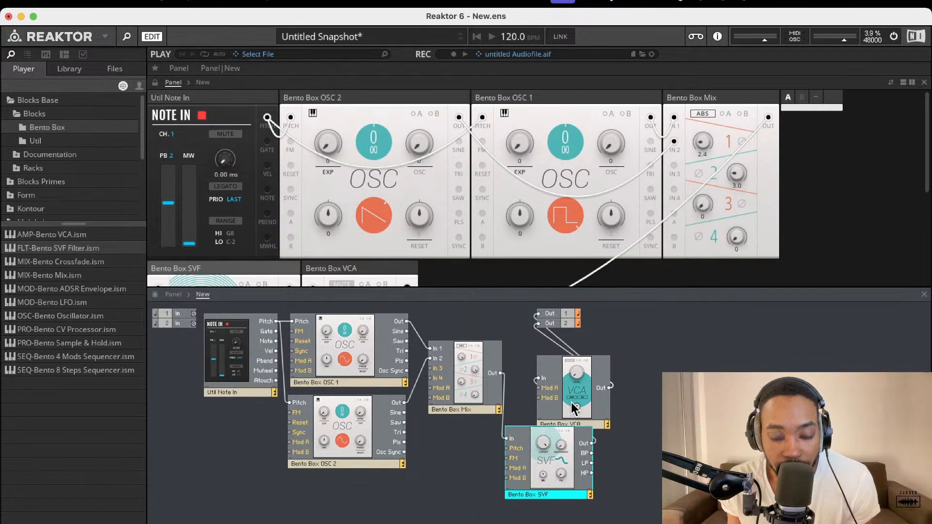
drag(574, 409, 609, 397)
drag(543, 452, 532, 483)
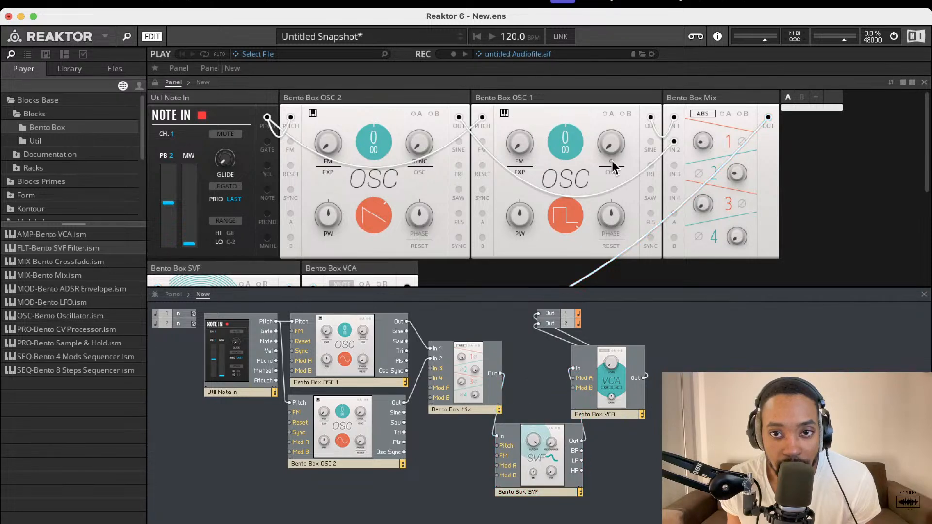
Set the VCA level to about 50.5 and lower the SVF filter's cutoff
scroll(762, 204, down, 5)
scroll(218, 179, up, 1)
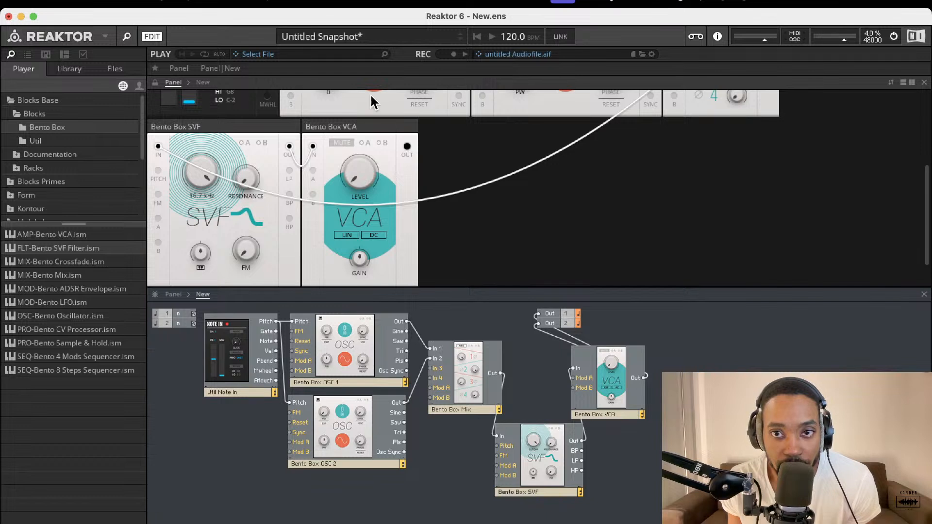
drag(367, 171, 347, 141)
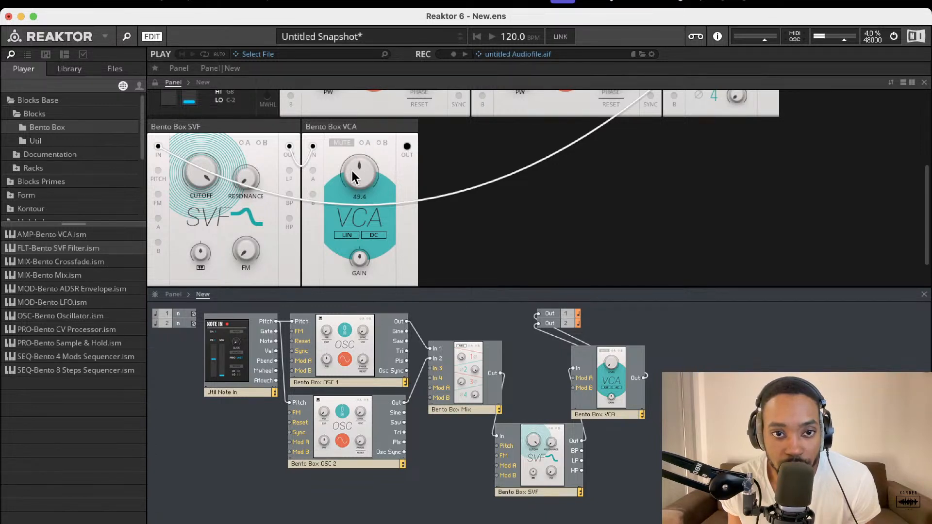
drag(353, 177, 354, 171)
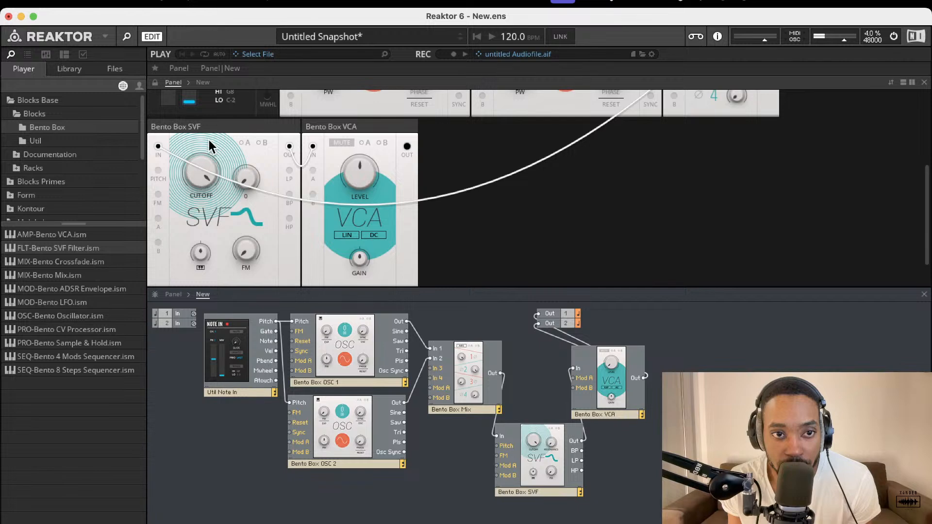
drag(204, 216, 199, 255)
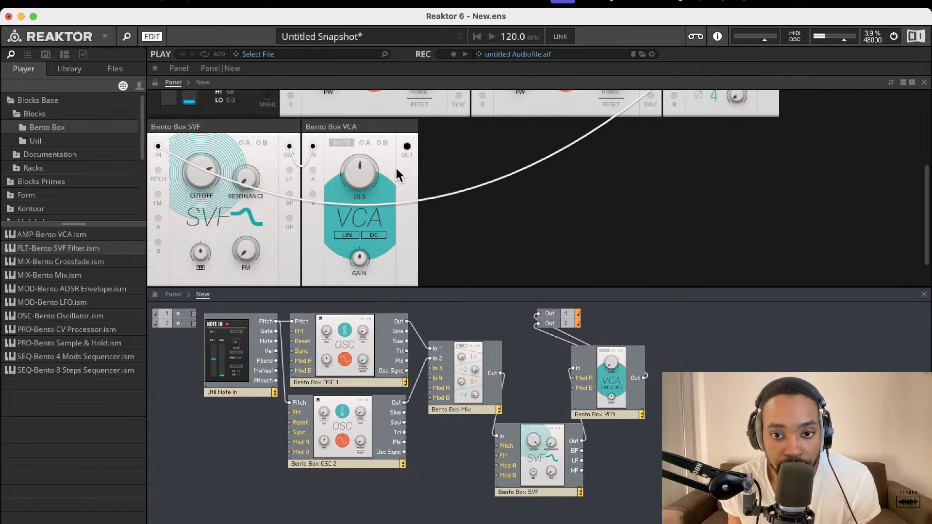
scroll(400, 177, up, 5)
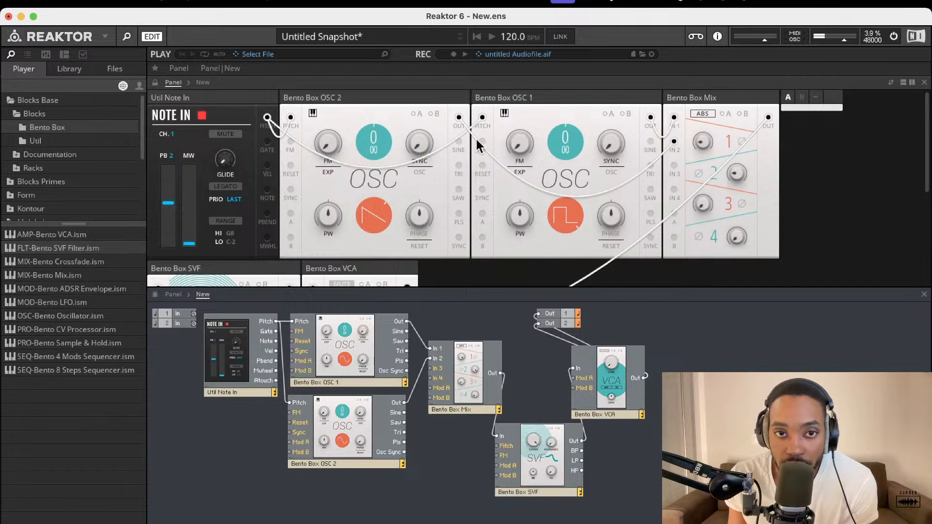
scroll(413, 170, down, 3)
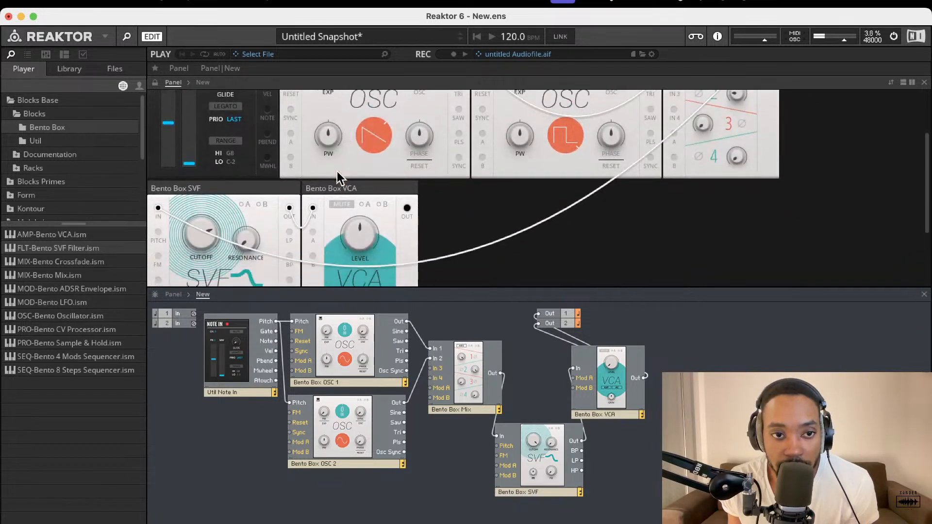
Raise the Bento Box VCA level to about 87.2 and adjust the SVF filter's cutoff to about 2.39 kHz
drag(367, 226, 379, 113)
scroll(724, 144, up, 3)
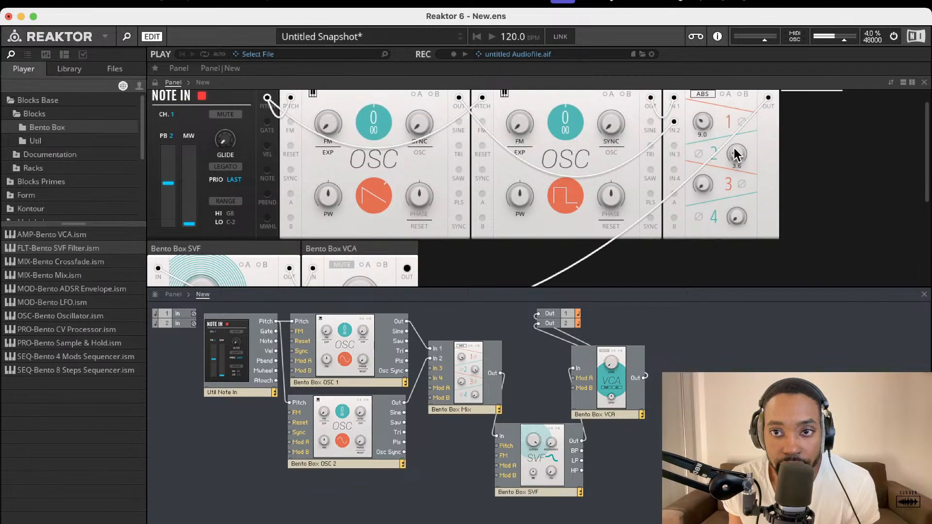
scroll(216, 176, down, 5)
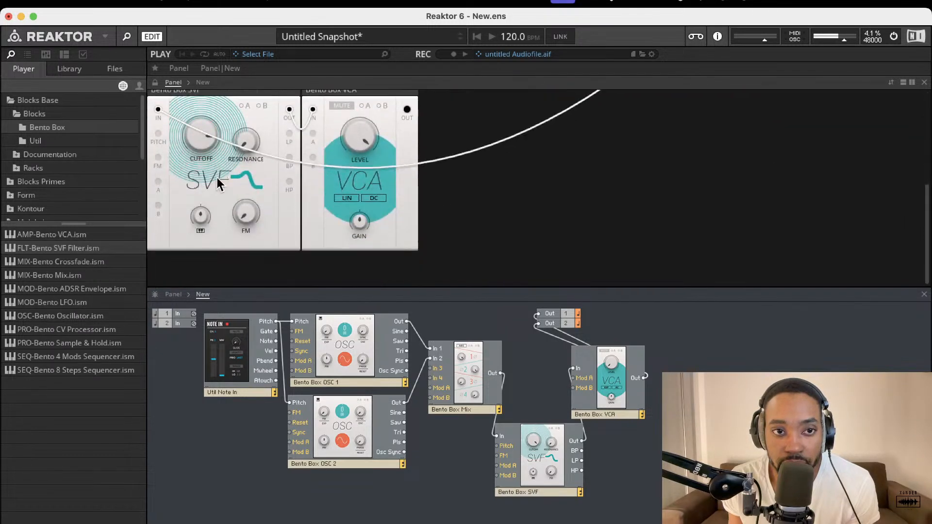
drag(213, 203, 216, 167)
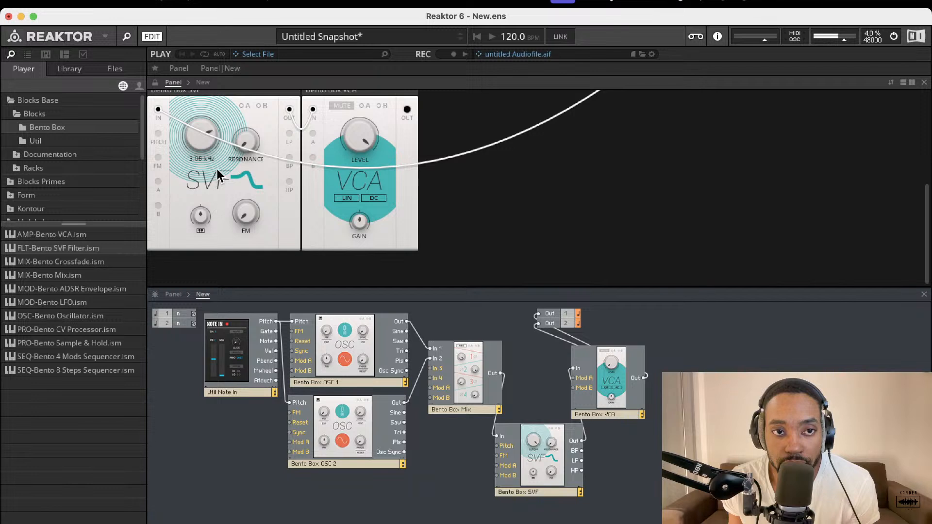
drag(361, 136, 389, 42)
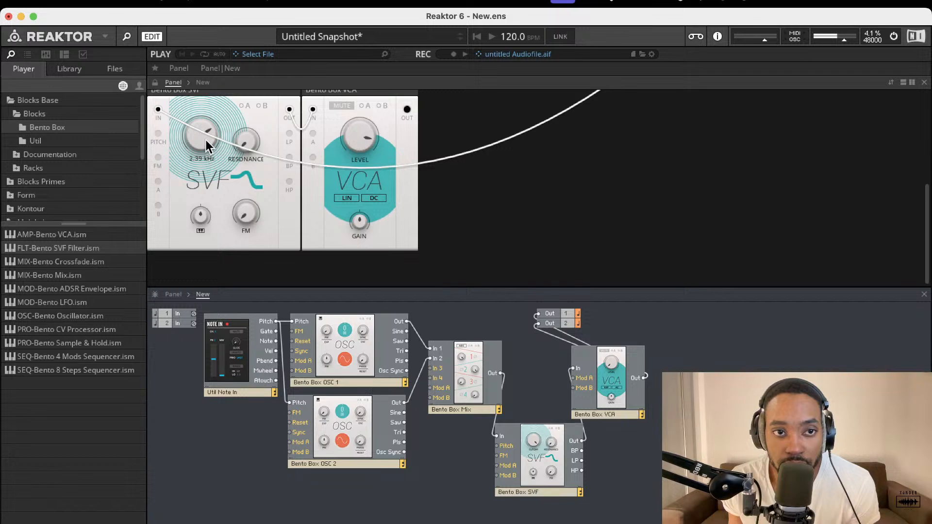
Set the SVF filter to low-pass mode, its cutoff to about 1.03 kHz and its key tracking to about 43
drag(243, 141, 241, 181)
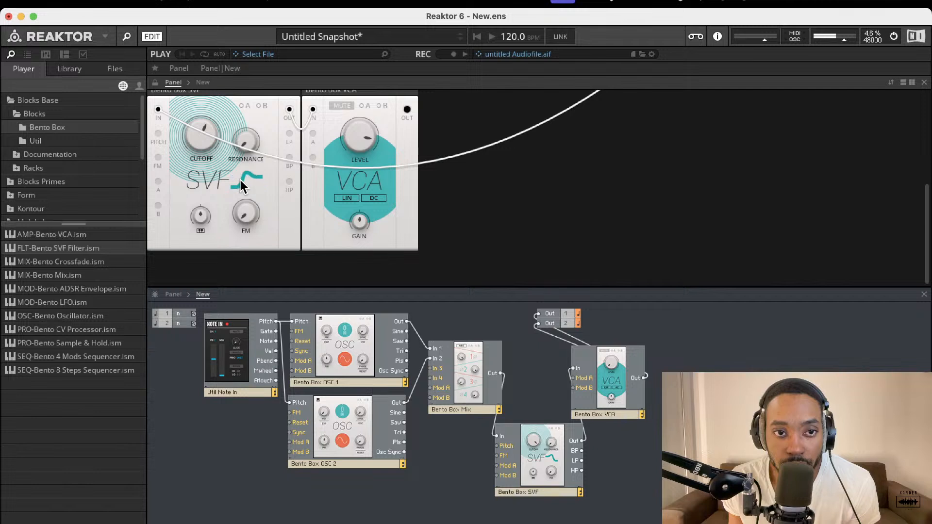
click(240, 179)
drag(197, 215, 194, 271)
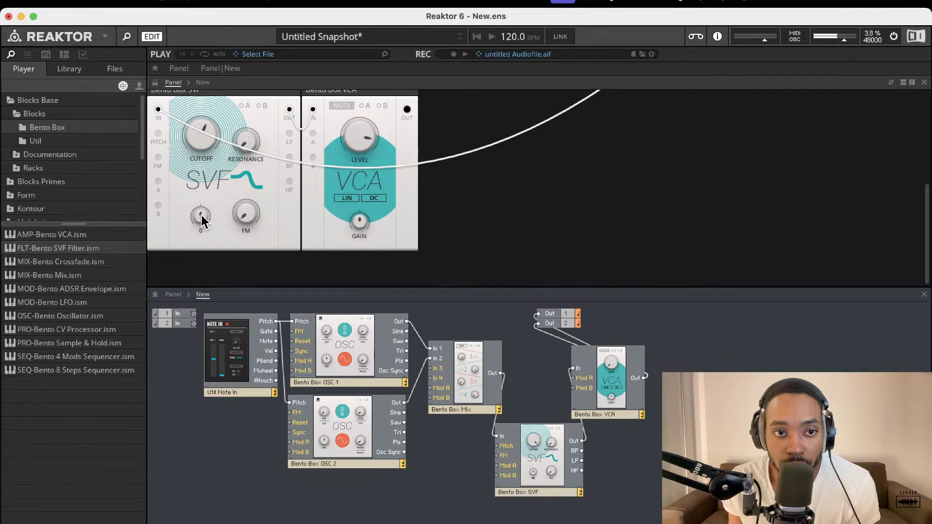
drag(201, 214, 202, 154)
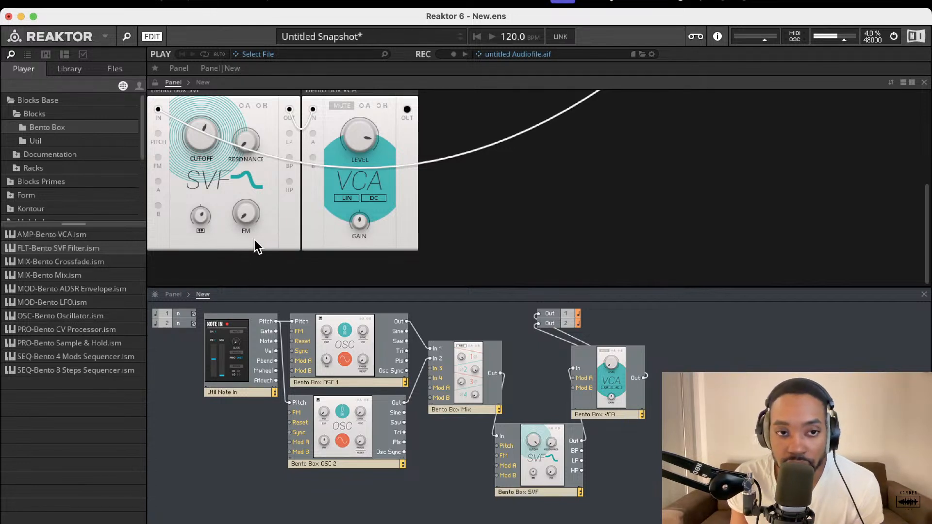
scroll(211, 210, up, 3)
drag(202, 253, 193, 312)
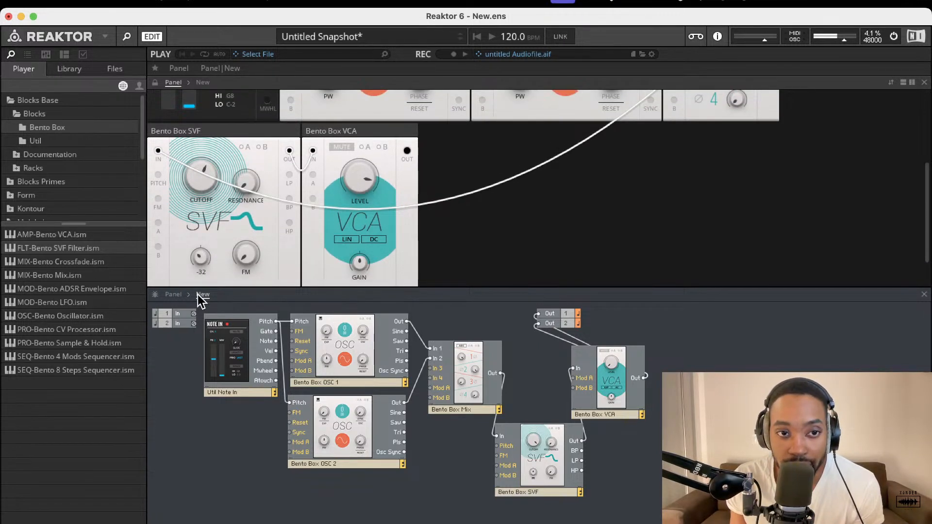
drag(205, 227, 197, 302)
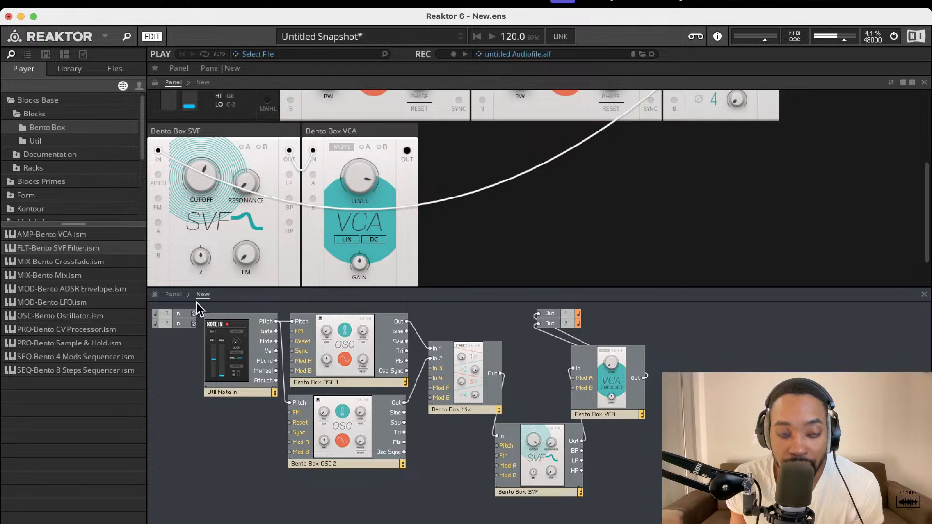
drag(214, 363, 209, 229)
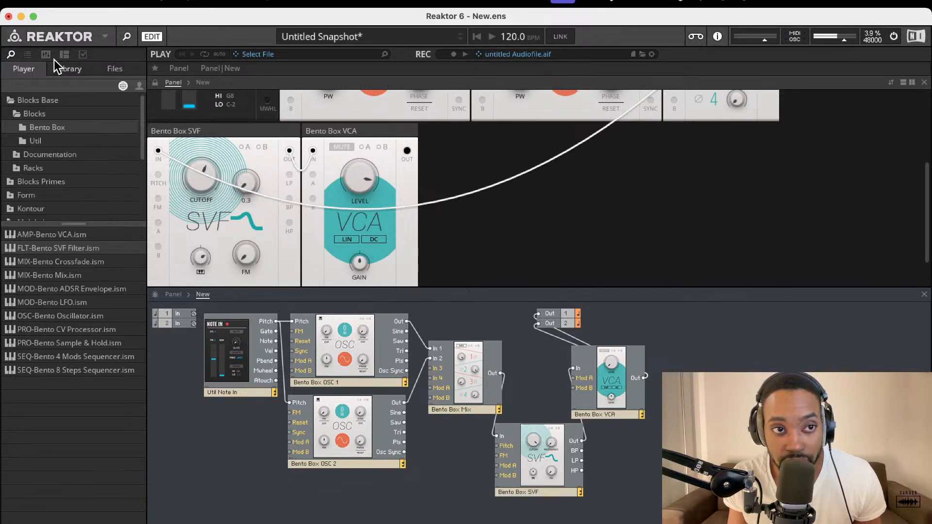
Display the Bento Box SVF's embedded snapshots and try to store one in slot 001 of Bank 1
click(27, 53)
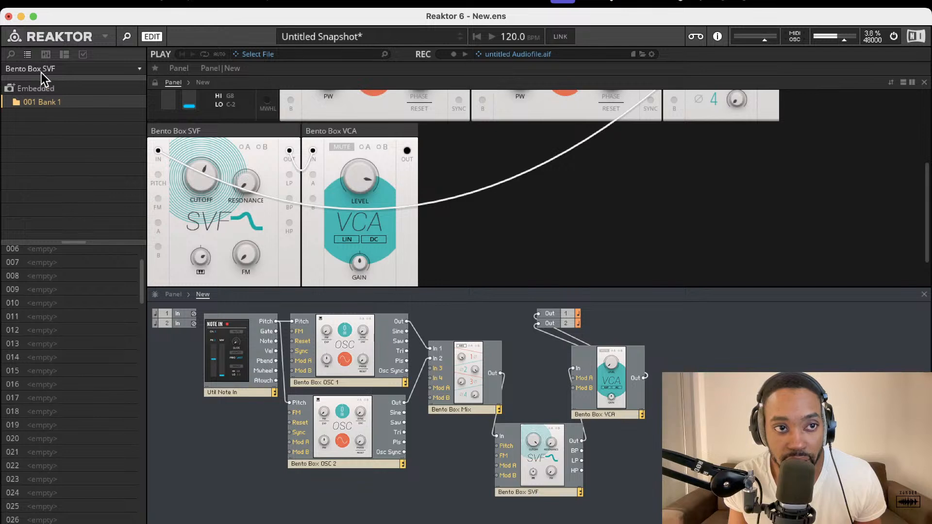
click(15, 54)
click(28, 55)
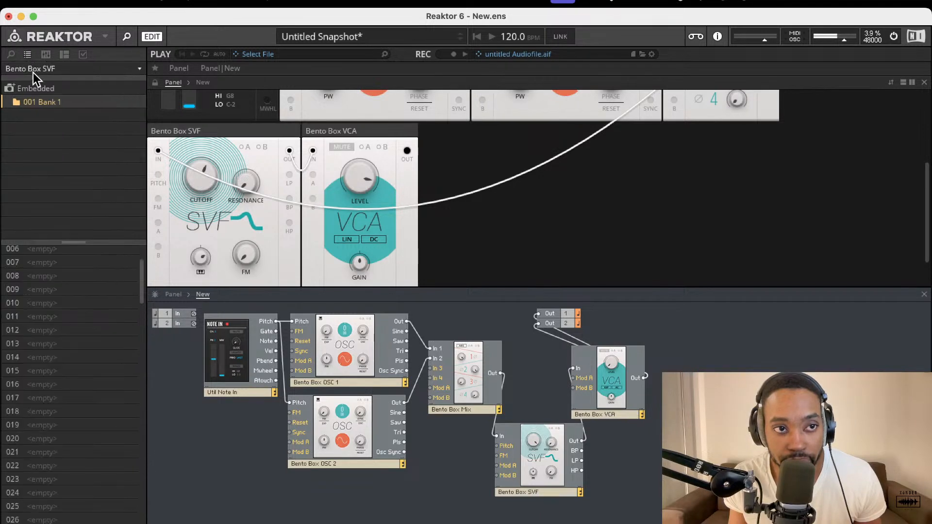
click(30, 86)
scroll(67, 258, up, 2)
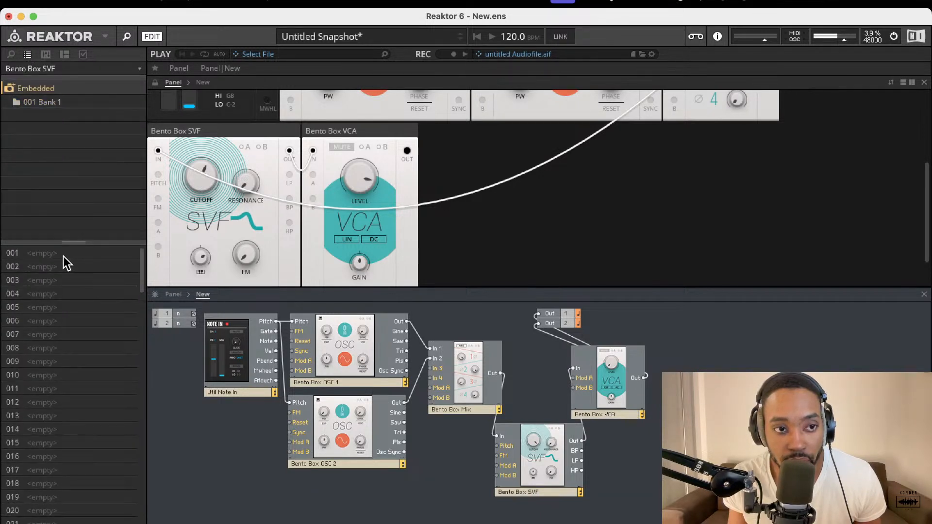
click(64, 256)
scroll(59, 265, down, 2)
click(47, 523)
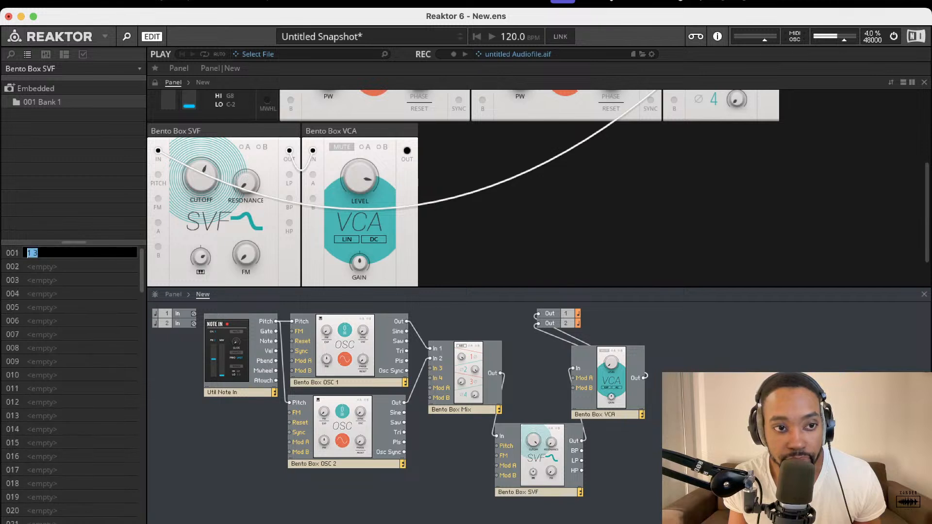
Store the SVF settings as a snapshot named plush in slot 002 of Bank 1
click(62, 266)
text(pl)
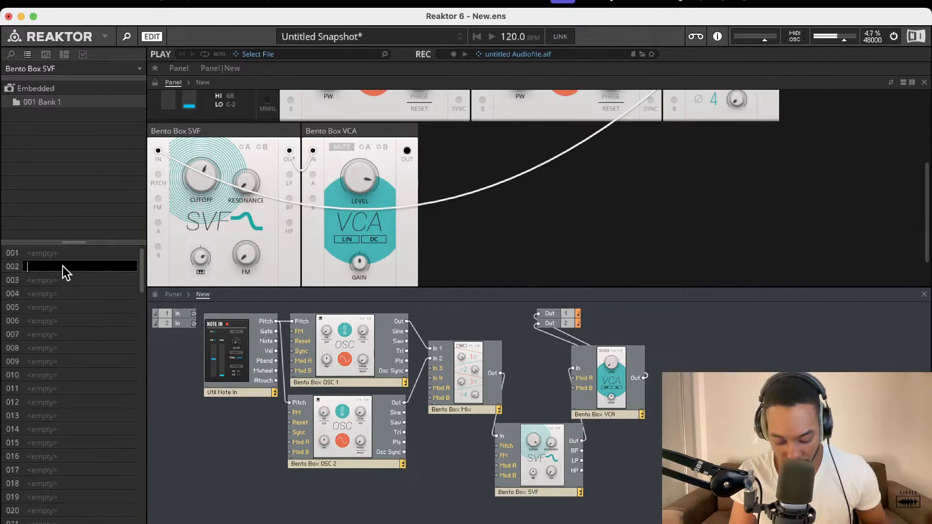
key(BackSpace)
key(BackSpace)
key(BackSpace)
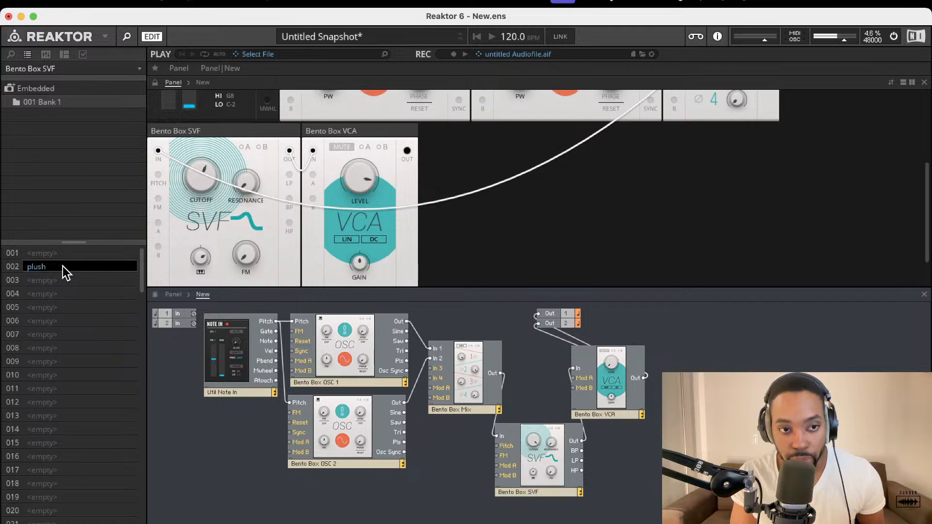
key(Return)
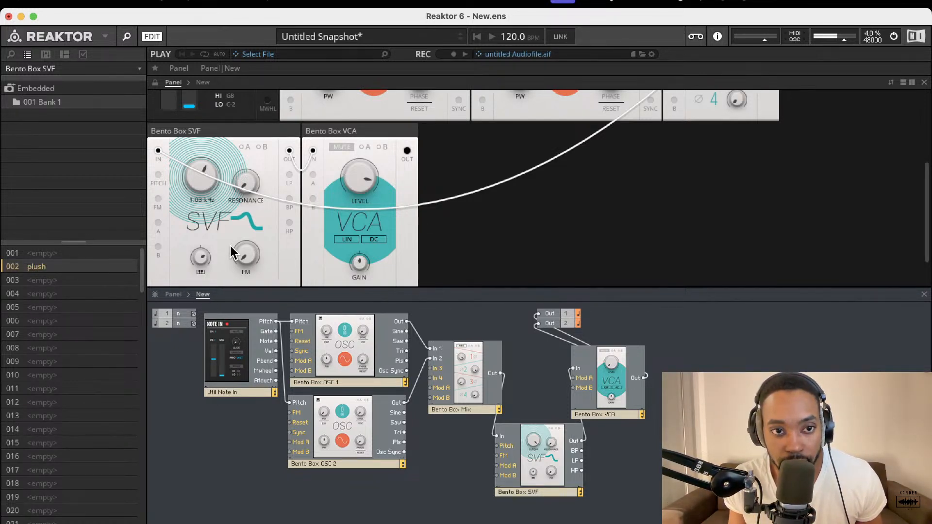
scroll(232, 250, up, 1)
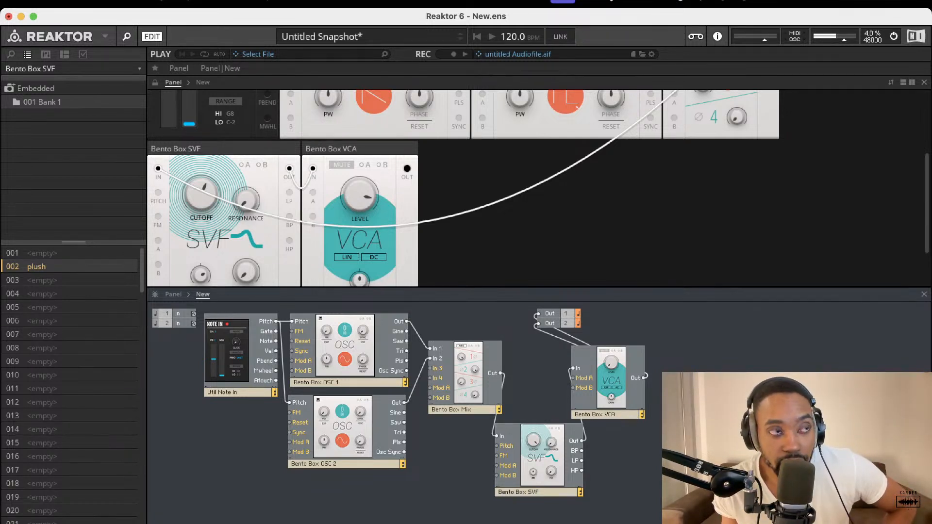
scroll(138, 275, down, 1)
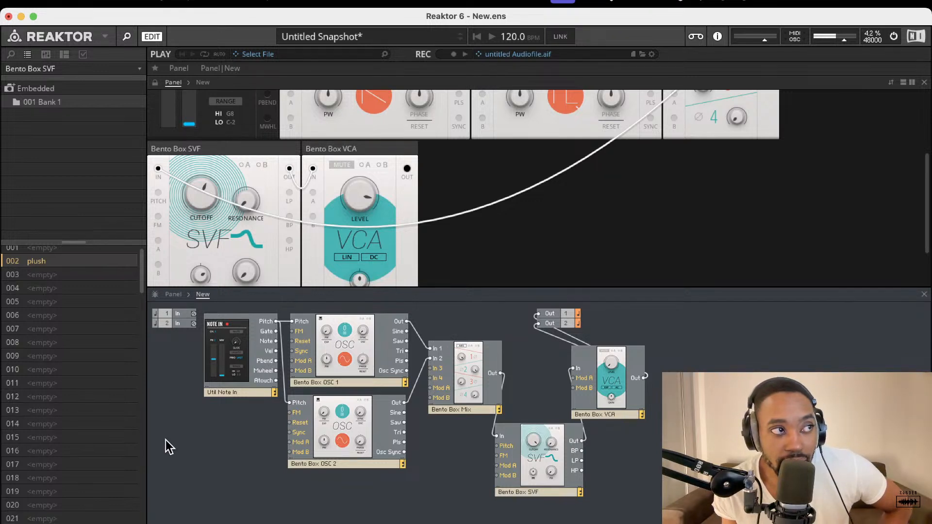
mouse_move(349, 225)
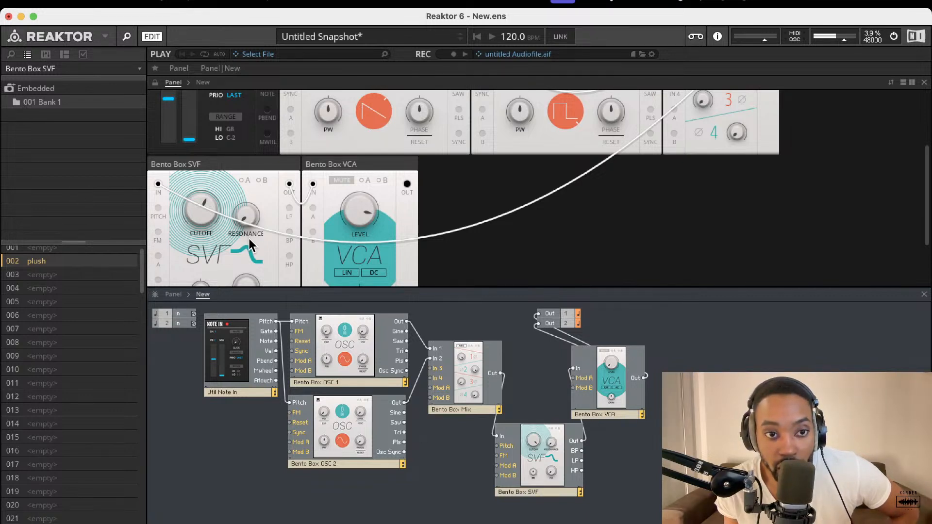
scroll(251, 237, down, 3)
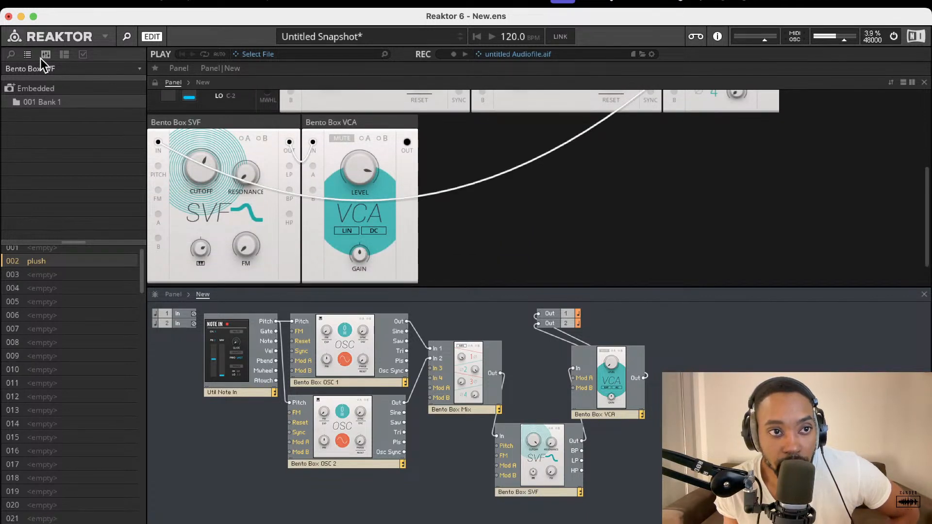
Add a Bento ADSR envelope below the mixer and wire Note In's Gate to its Gate and its Out to the SVF's Mod A
click(13, 54)
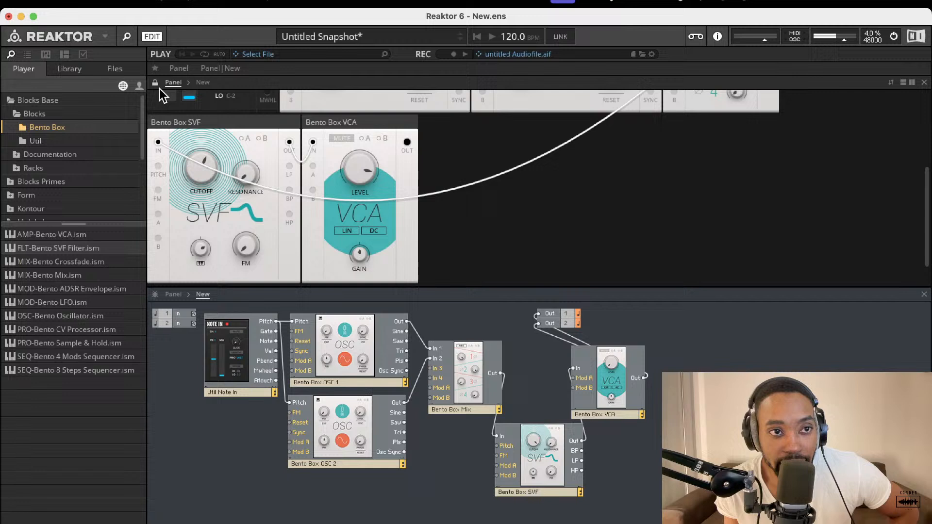
click(54, 136)
click(49, 127)
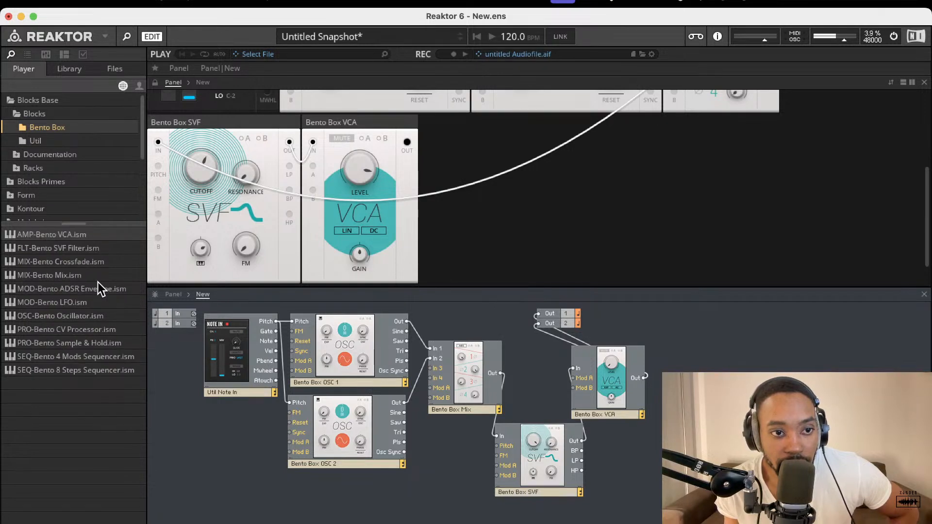
drag(98, 281, 262, 333)
drag(517, 523, 504, 467)
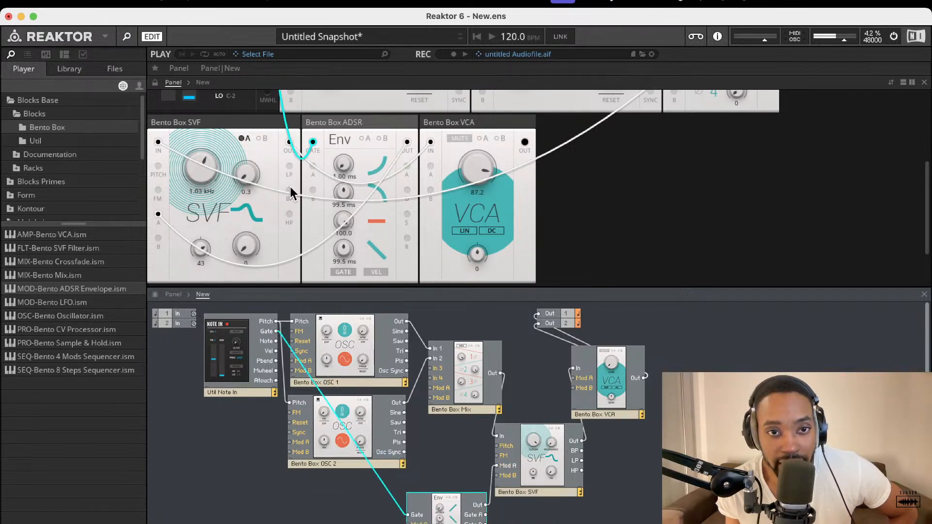
Set the ADSR's attack to about 2.93 ms, decay to about 17.1 ms and sustain to about 46.7, and adjust the master output level
scroll(416, 201, up, 2)
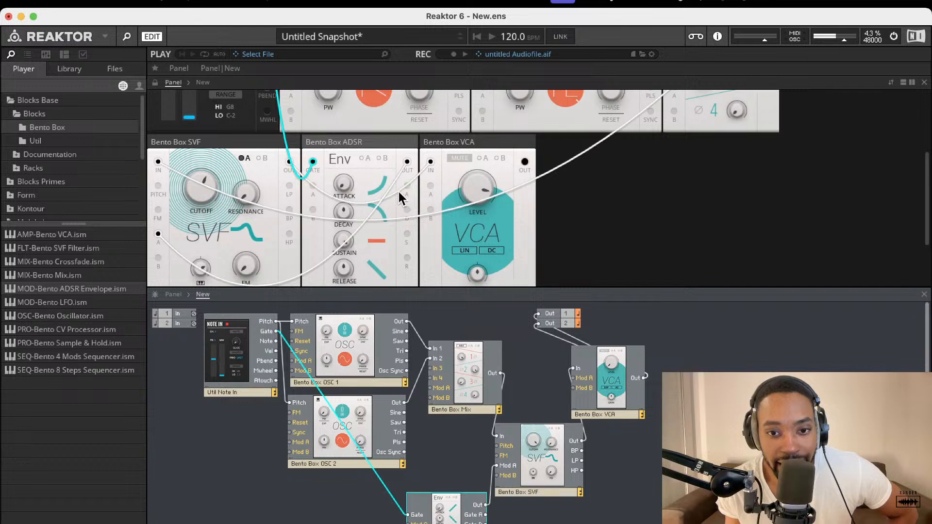
click(345, 177)
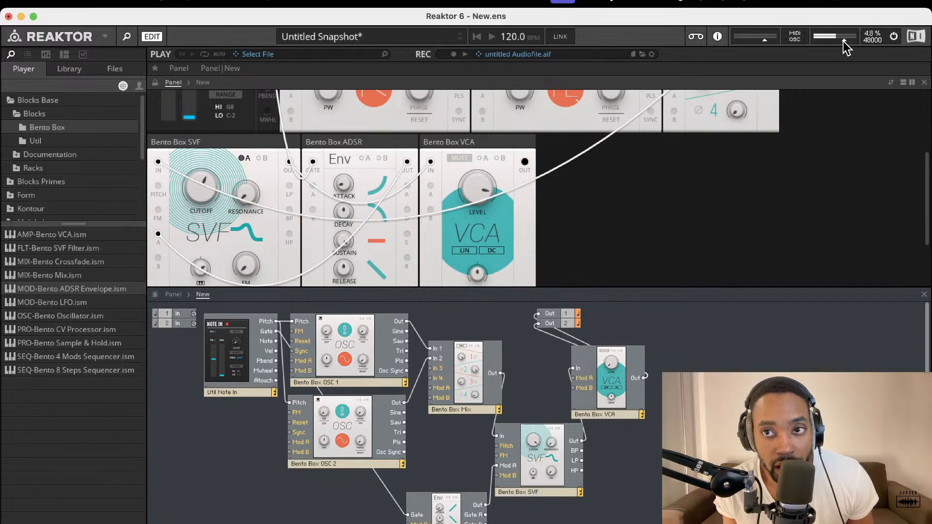
drag(851, 44, 848, 43)
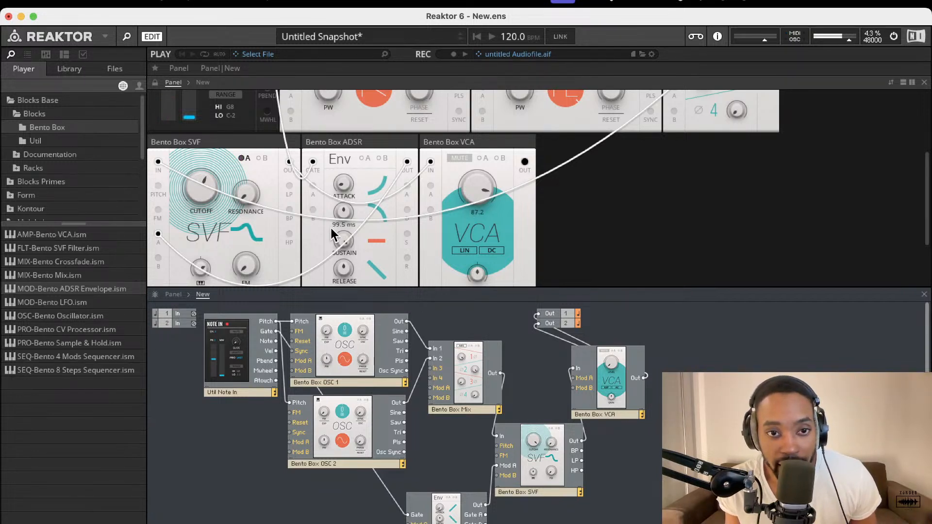
drag(341, 242, 341, 266)
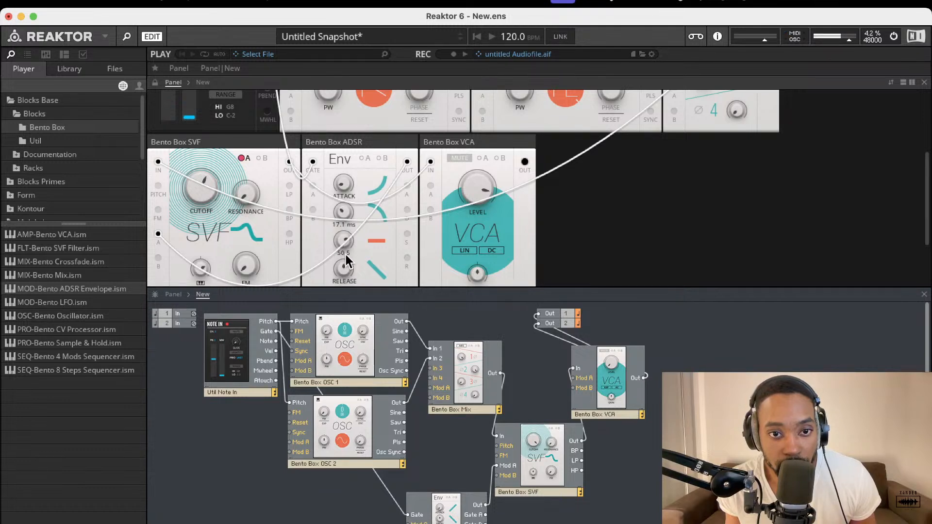
drag(346, 254, 348, 227)
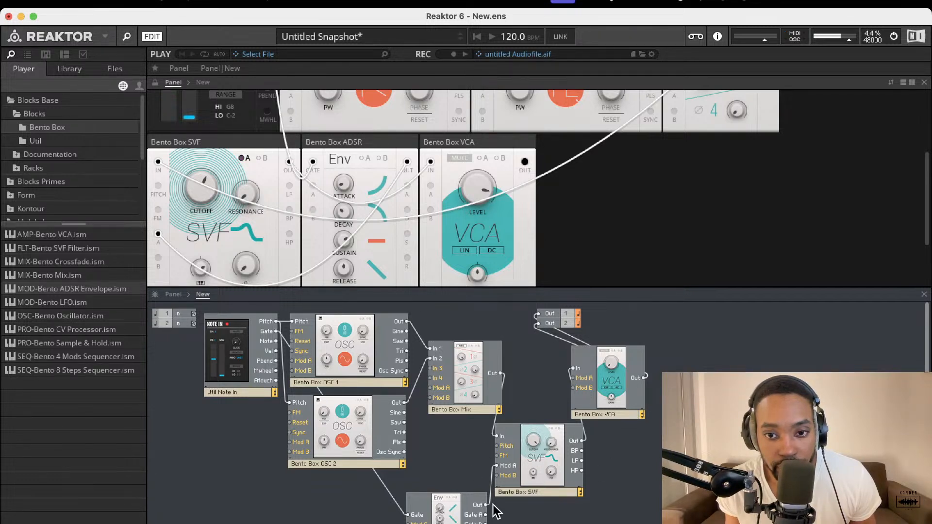
Duplicate the Bento ADSR envelope, place the copy below the SVF filter and connect its Out to the VCA's Mod A
click(451, 522)
click(452, 523)
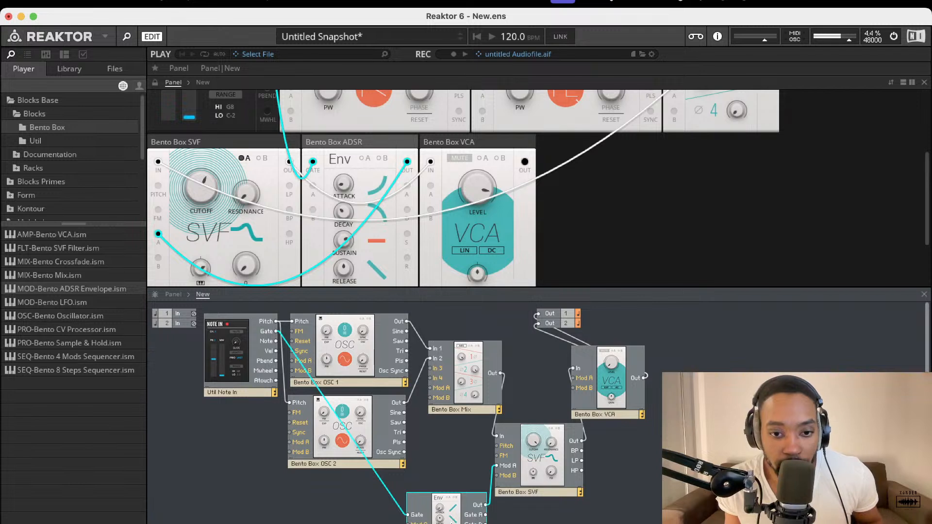
key(super+d)
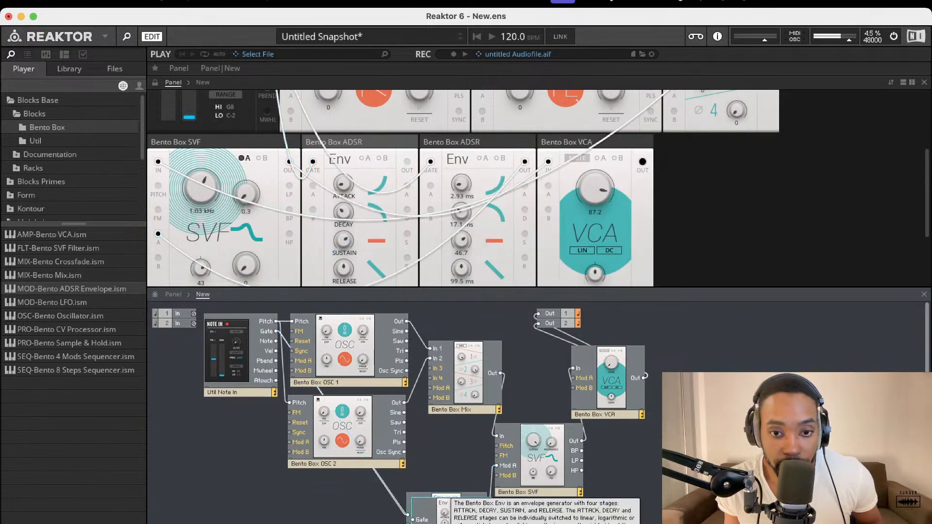
drag(448, 523, 563, 523)
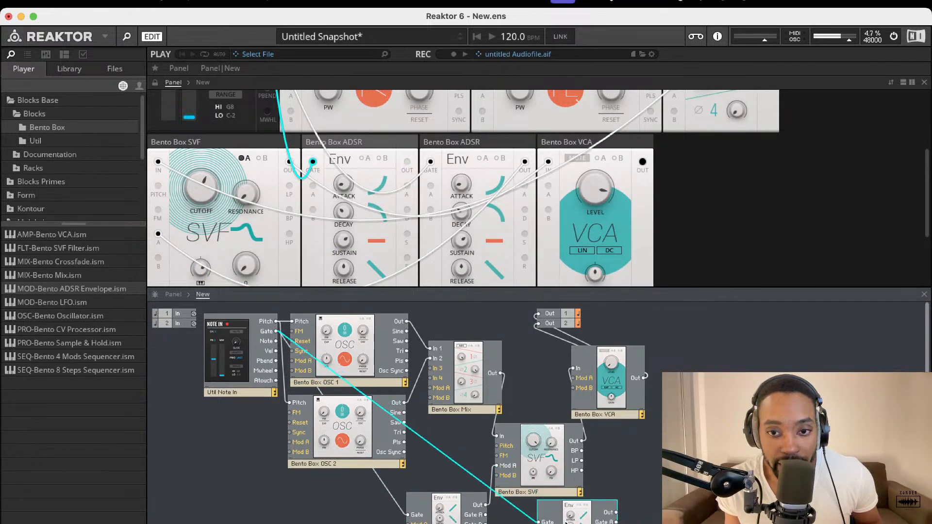
drag(616, 512, 575, 378)
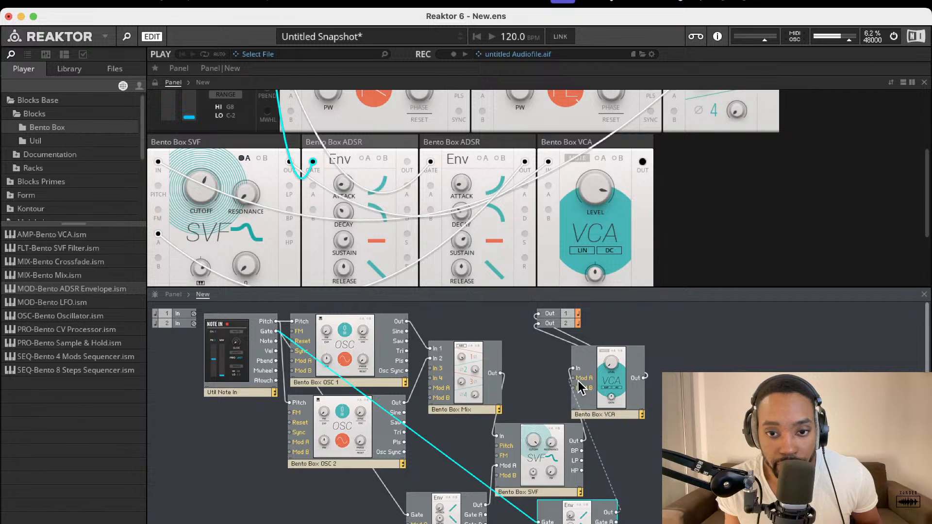
Lower the VCA level to 0 and raise the Mod A amount on its level so the second envelope drives it
mouse_move(598, 209)
drag(598, 205, 654, 506)
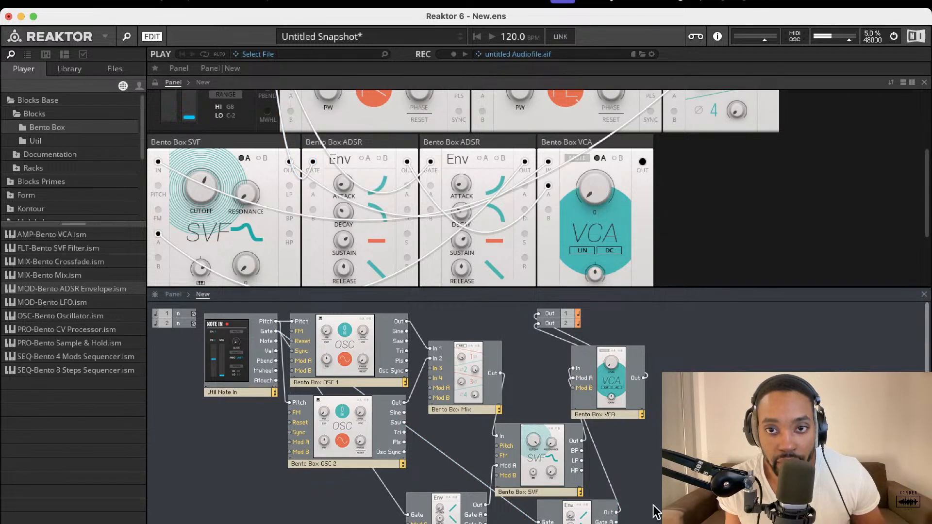
click(598, 158)
drag(619, 198, 616, 94)
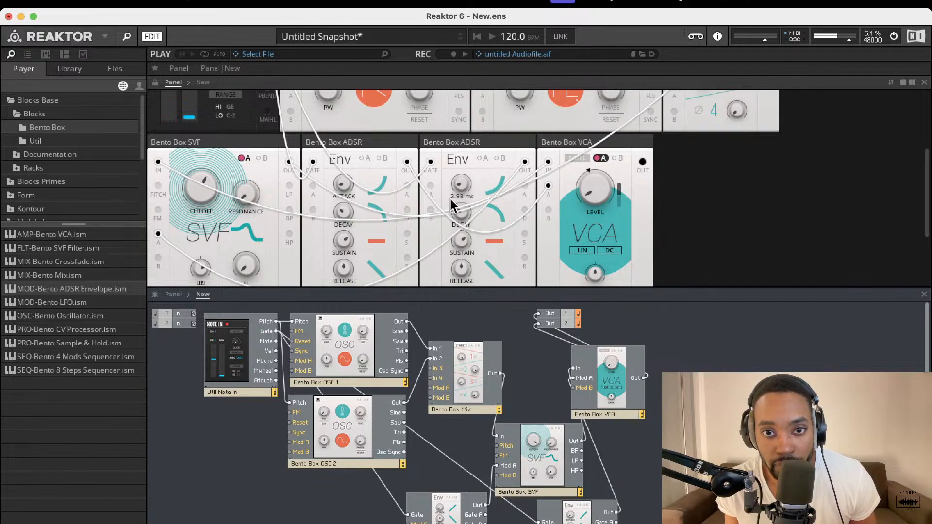
Rename the Bento ADSR feeding the SVF filter to FLTR ADSR and the one feeding the VCA to AMP ADSR
scroll(549, 444, down, 1)
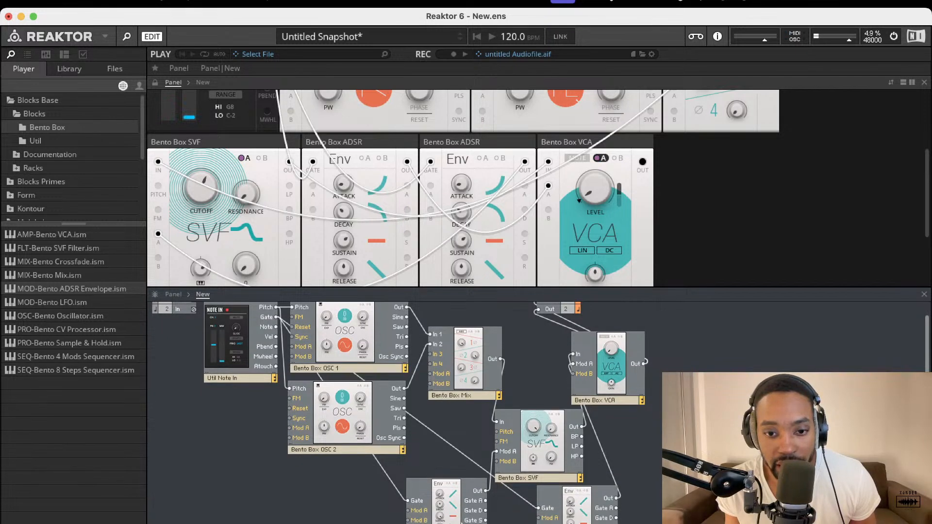
click(446, 510)
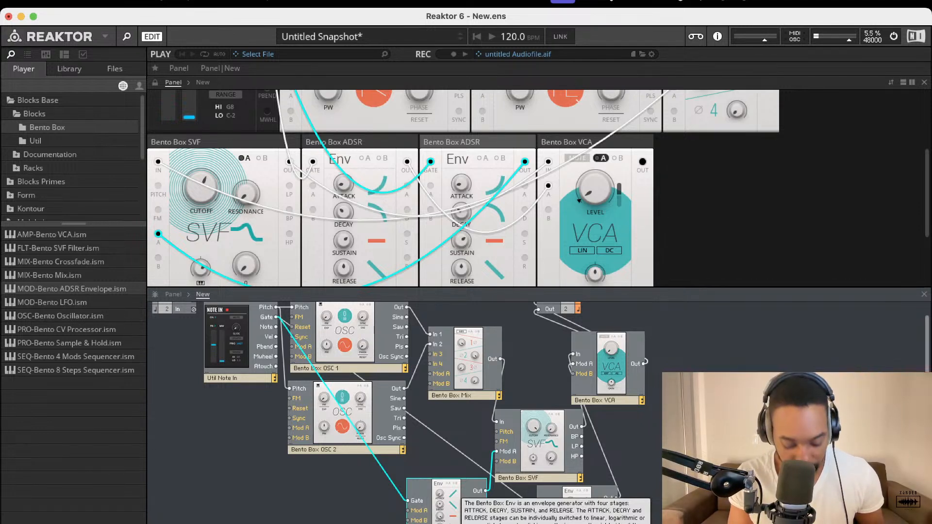
click(513, 519)
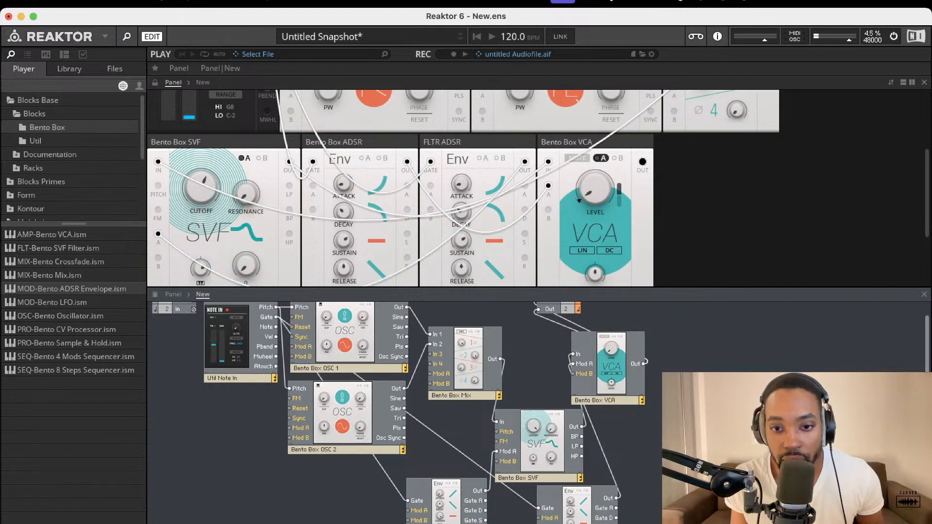
click(573, 522)
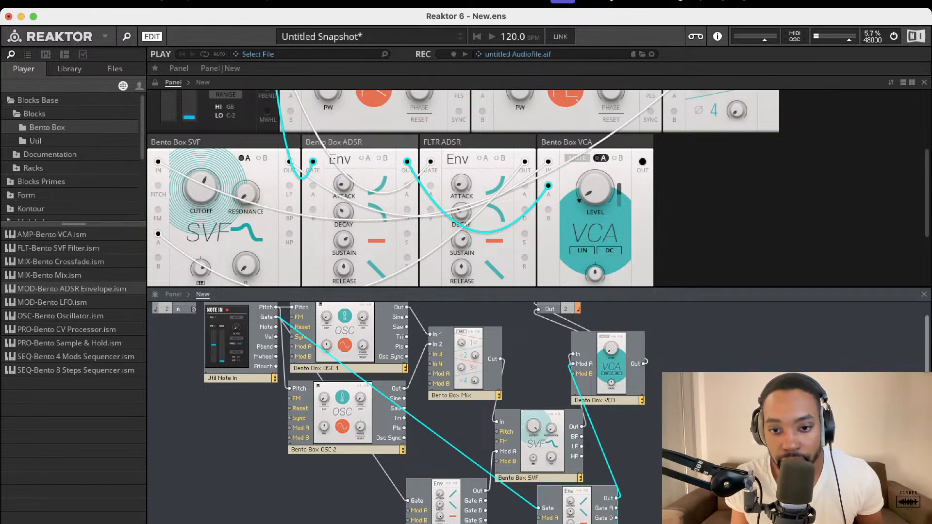
key(Return)
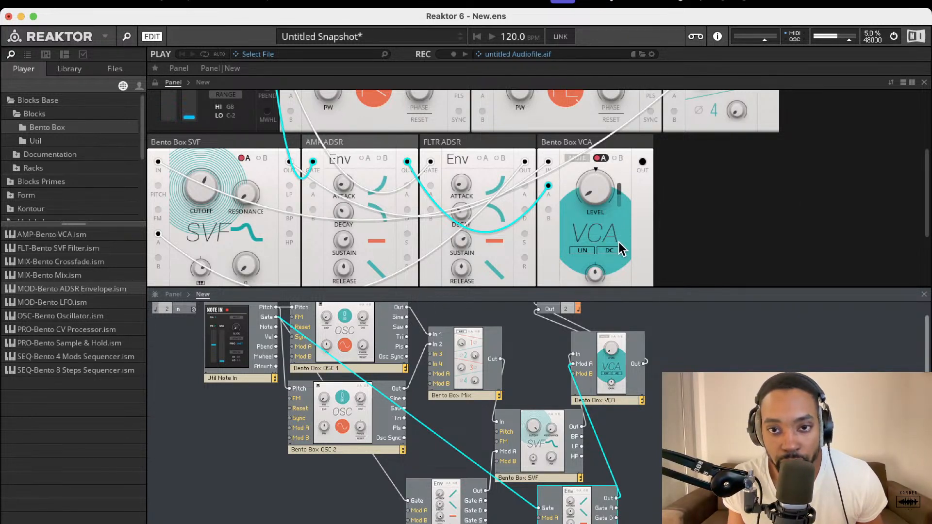
Show the SVF's Mod A amounts and move the FLTR ADSR panel directly after the SVF, ahead of the AMP ADSR
scroll(680, 190, up, 2)
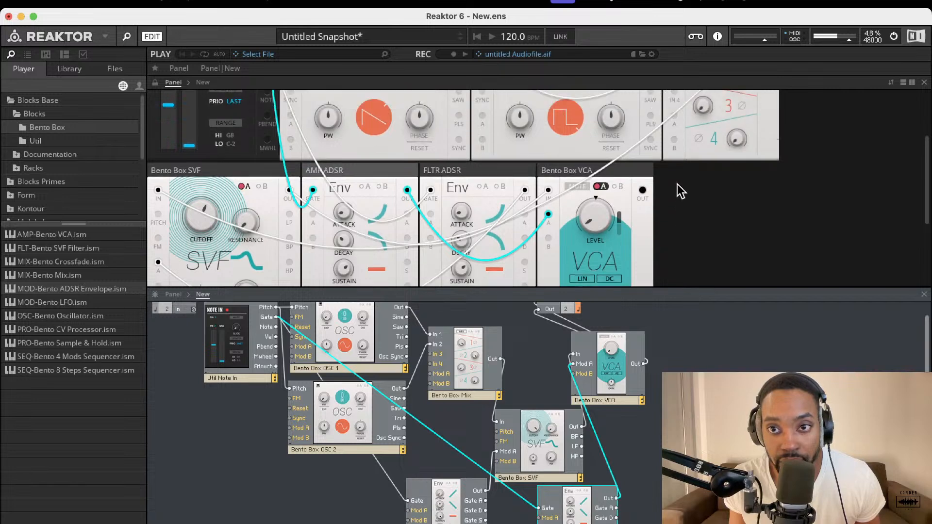
scroll(662, 158, up, 4)
scroll(653, 167, down, 10)
scroll(644, 170, up, 3)
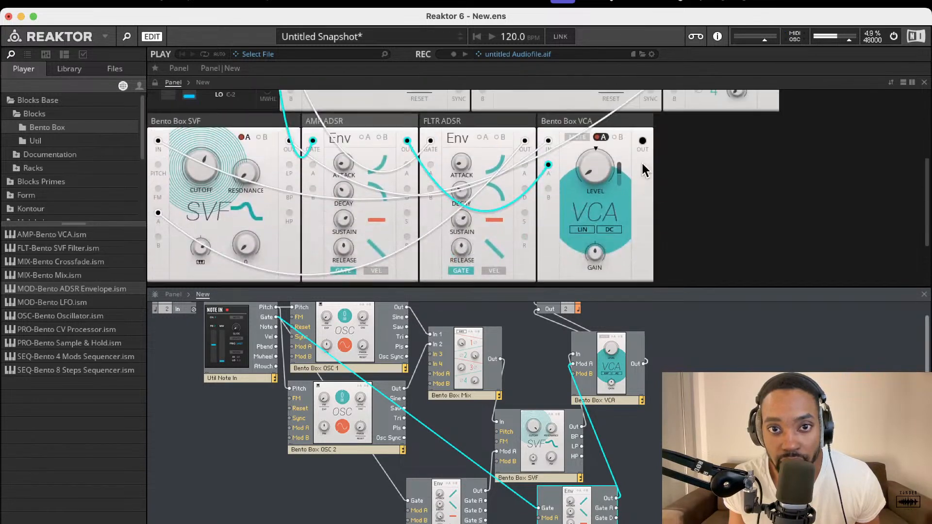
scroll(645, 170, up, 2)
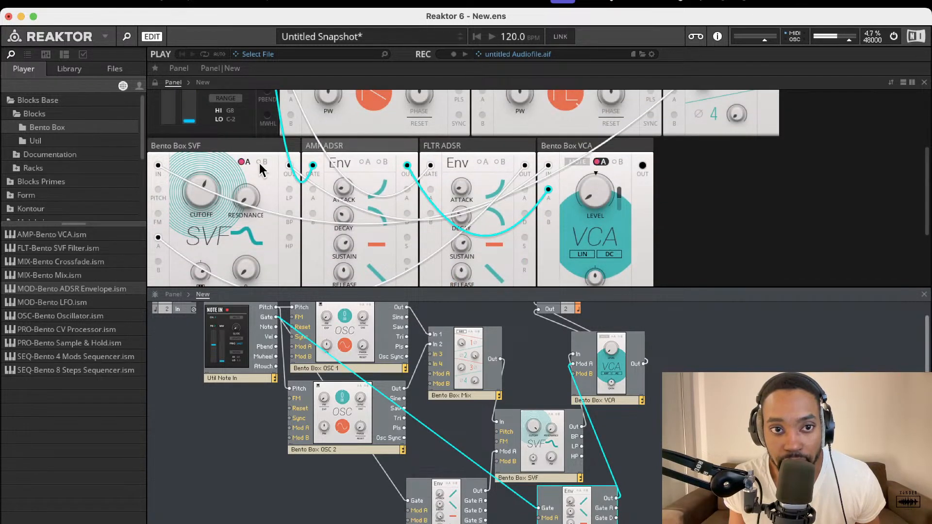
click(246, 162)
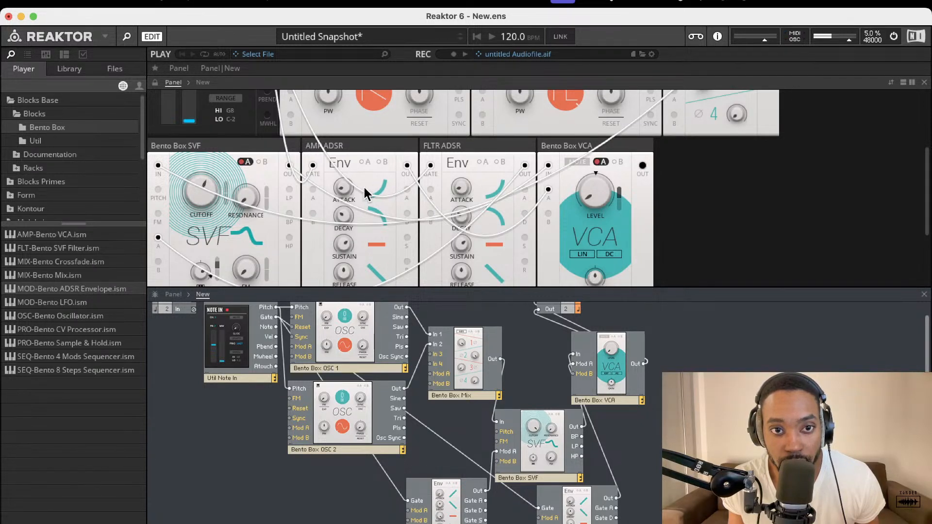
drag(348, 147, 344, 216)
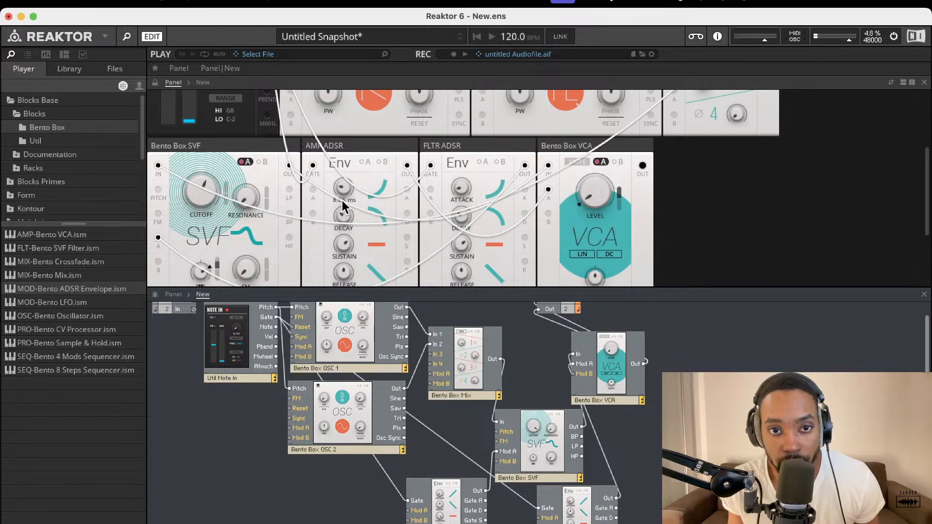
drag(461, 147, 368, 153)
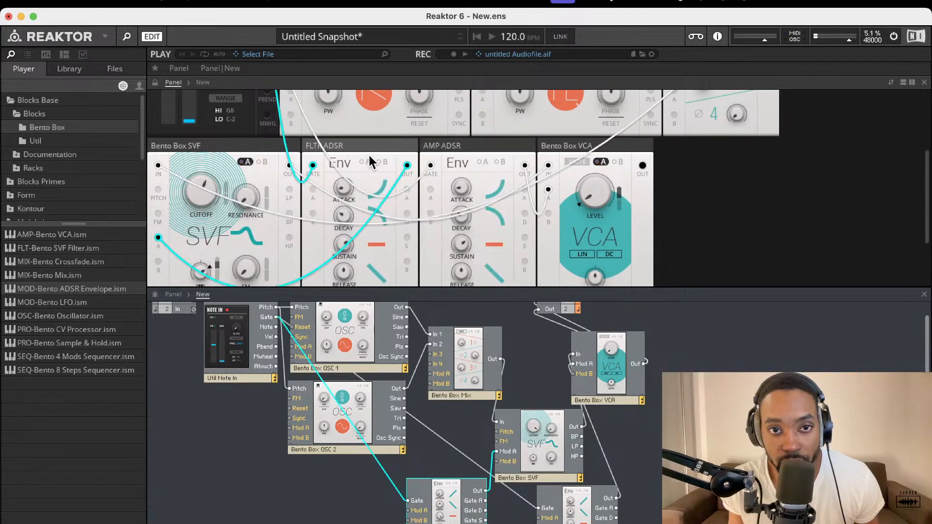
Try long and short attack and decay times on the FLTR ADSR and set its sustain to 100
drag(341, 213, 370, 117)
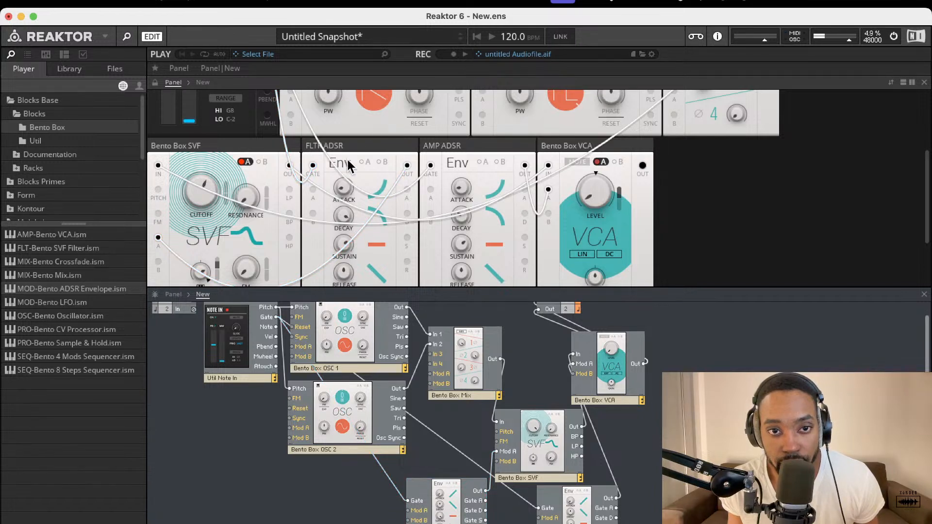
drag(340, 183, 364, 69)
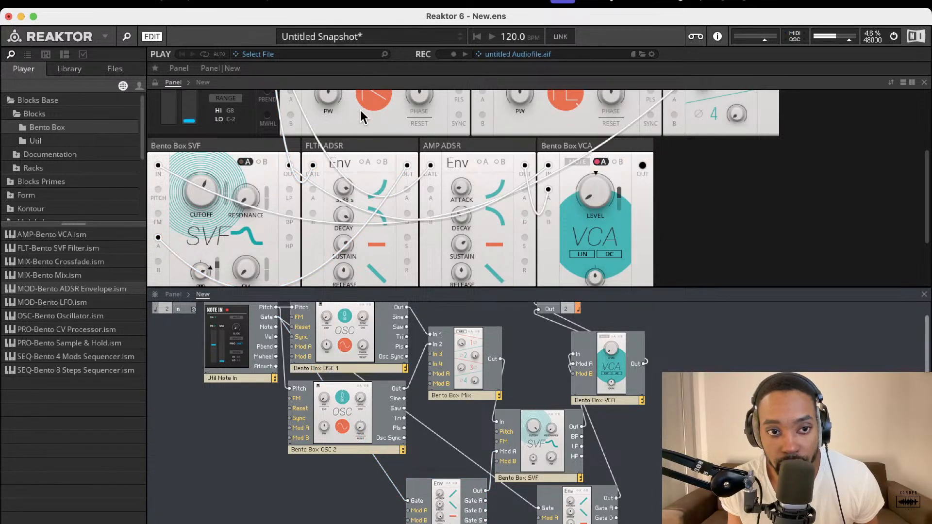
drag(346, 188, 356, 241)
drag(343, 188, 350, 232)
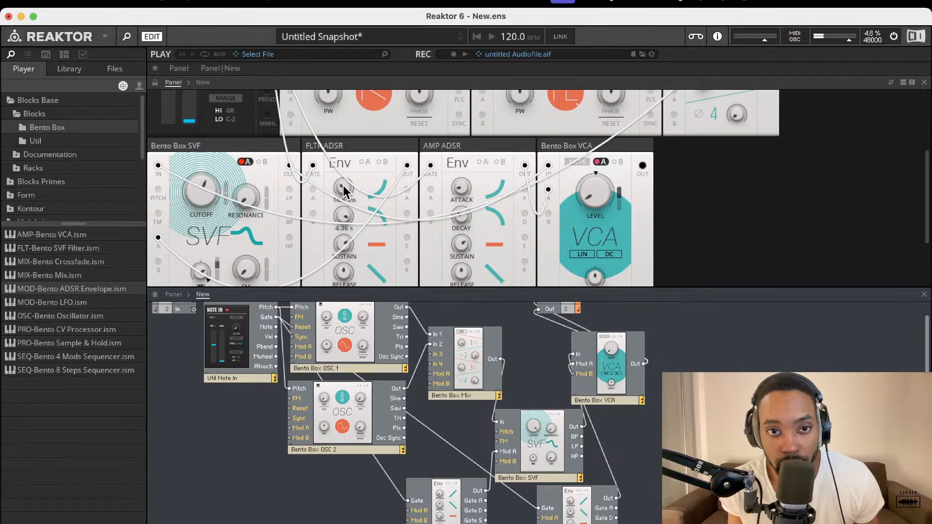
drag(343, 185, 359, 130)
drag(344, 184, 345, 113)
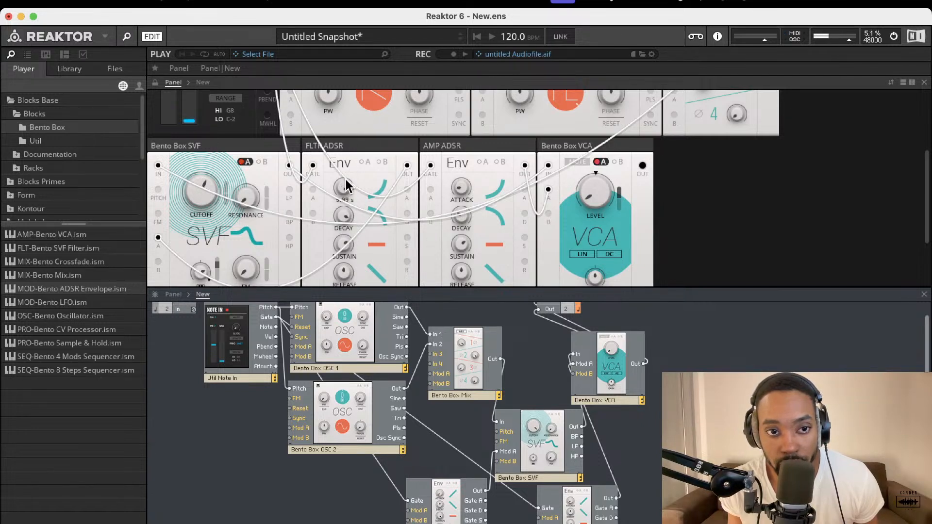
drag(343, 187, 373, 321)
click(352, 247)
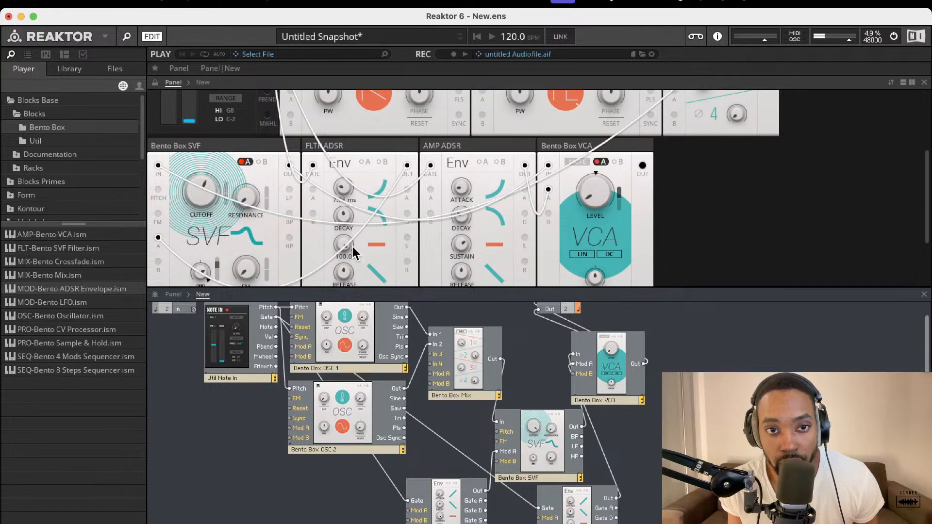
Lower the Mod A amount on the SVF's keyboard tracking knob
scroll(670, 162, up, 4)
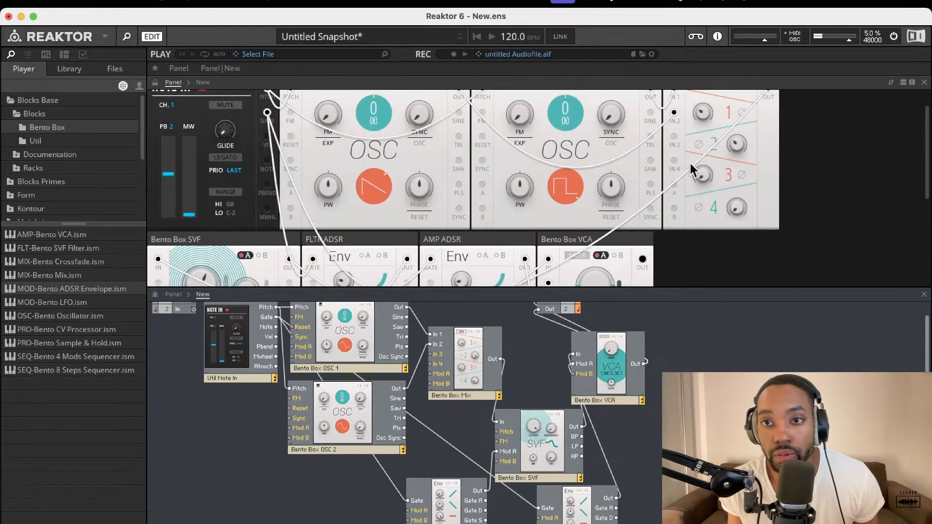
scroll(544, 170, down, 6)
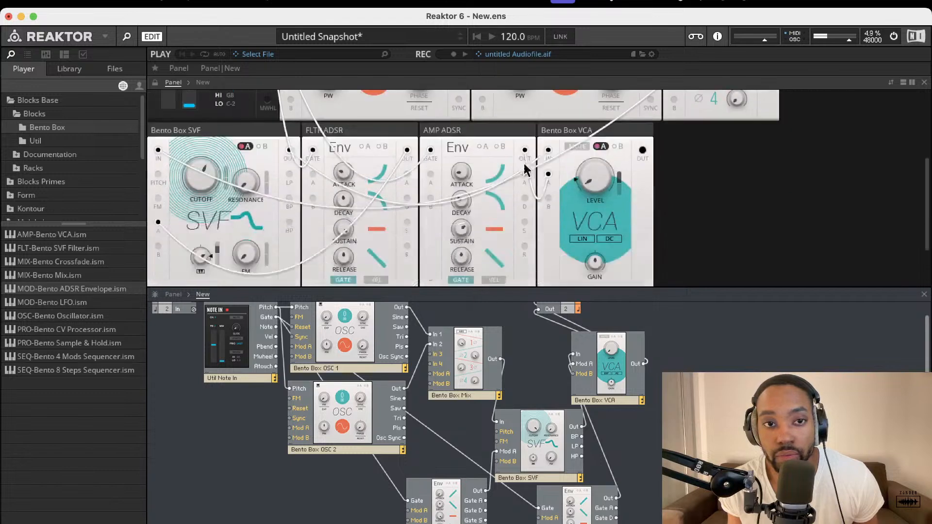
scroll(340, 166, up, 2)
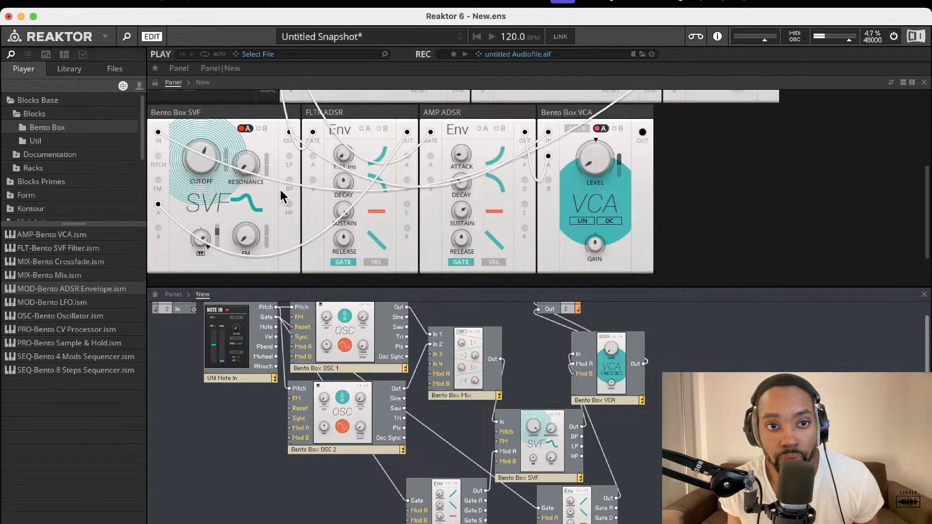
drag(216, 222, 221, 309)
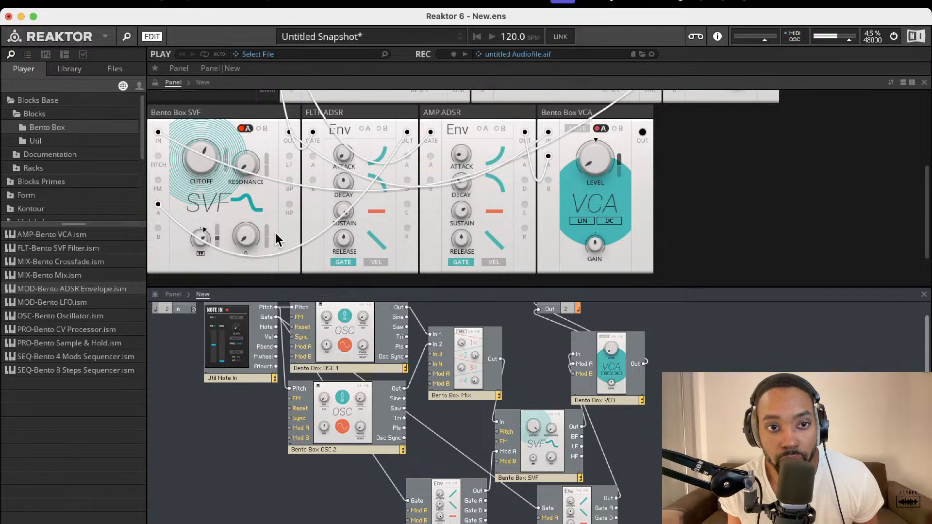
Lengthen the FLTR ADSR's attack, set its decay to about 1.53 s and adjust its sustain
drag(344, 154, 347, 122)
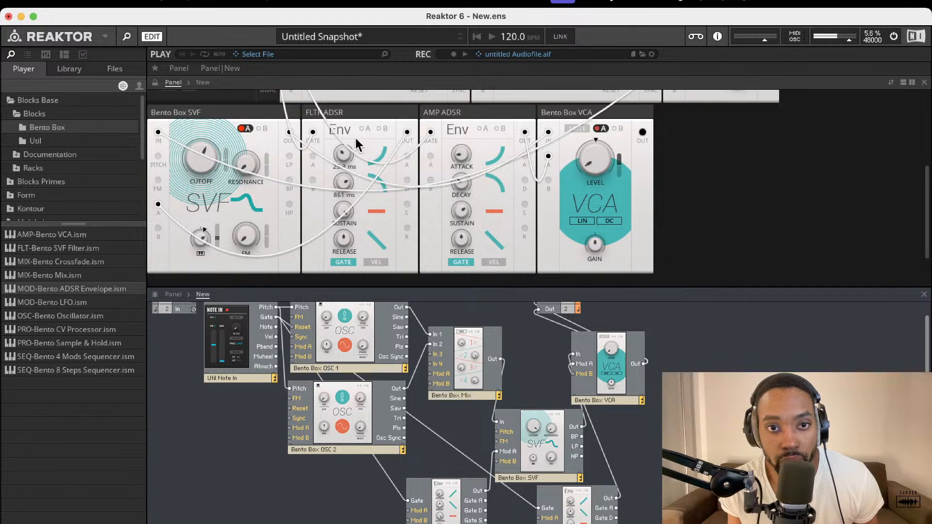
drag(340, 221, 356, 191)
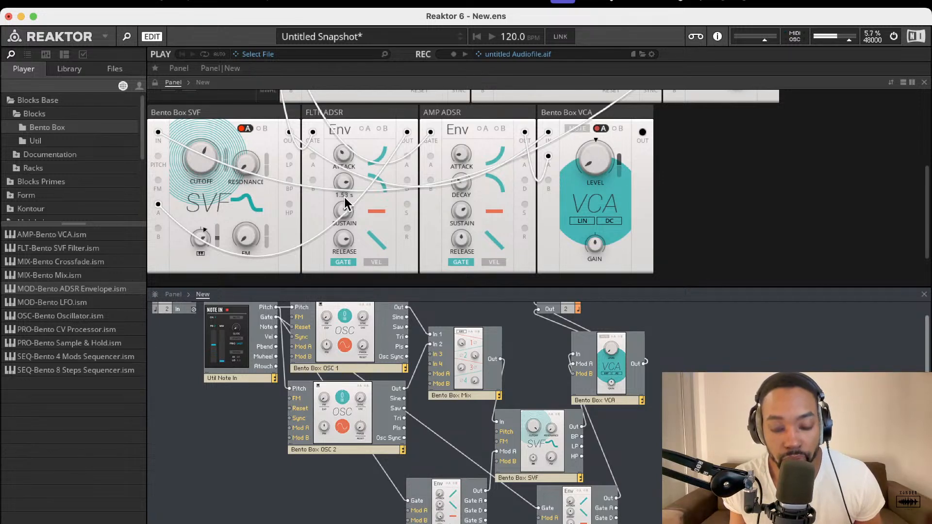
scroll(672, 145, up, 3)
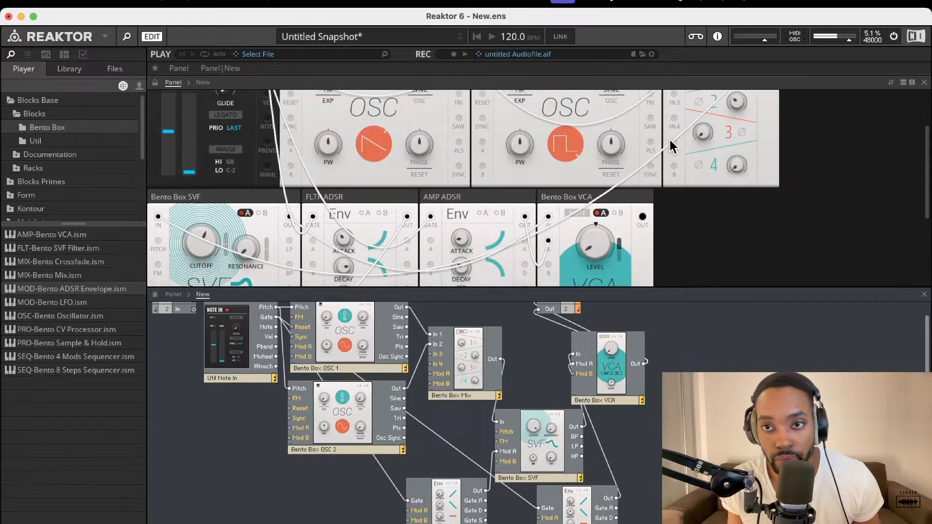
scroll(680, 146, up, 1)
scroll(707, 146, up, 3)
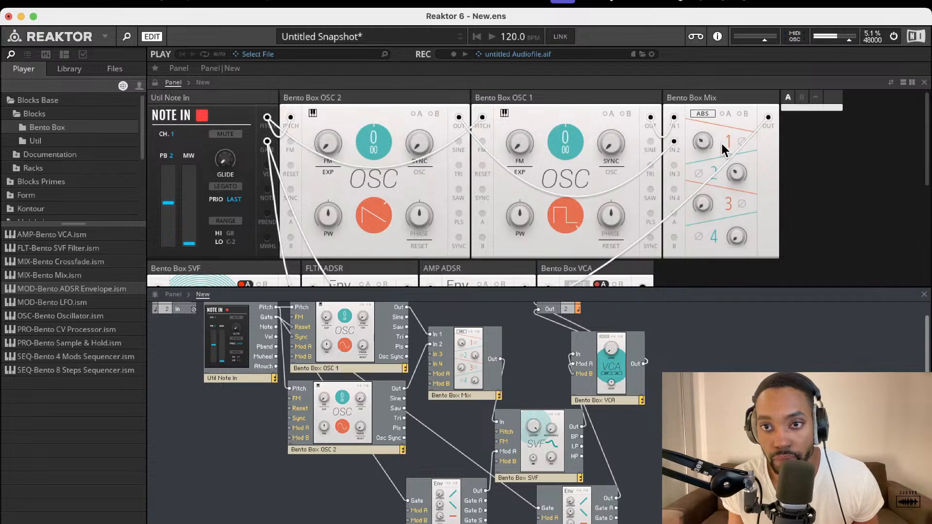
scroll(407, 194, down, 5)
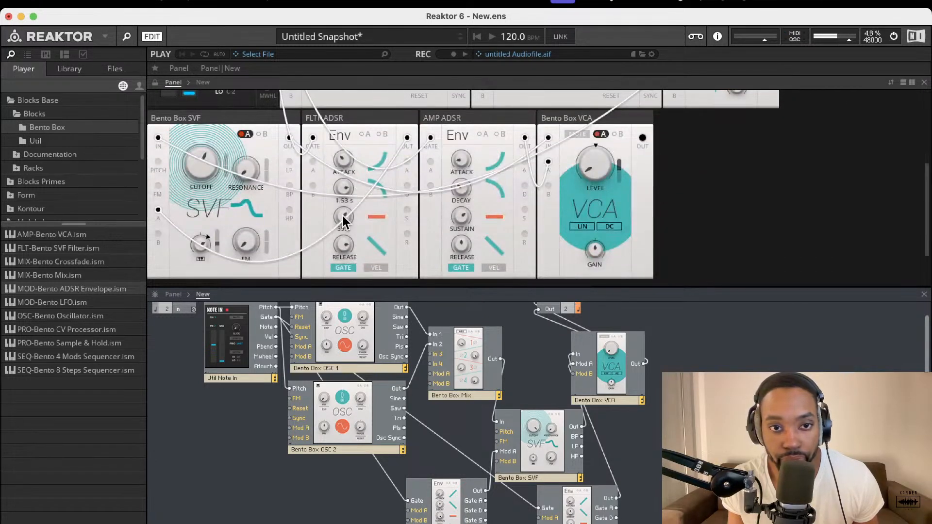
drag(344, 221, 357, 169)
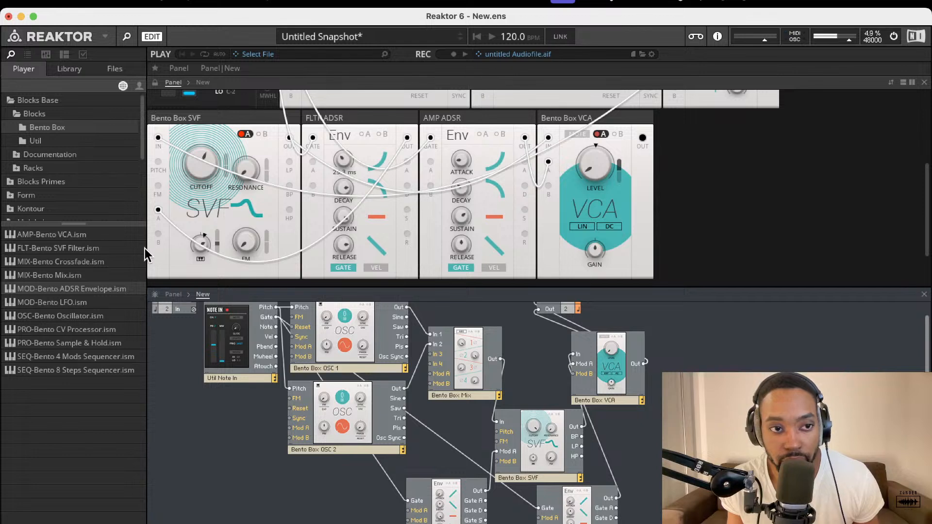
Examine the Blocks Base library, comparing the Bento Box and Util block lists and the Documentation and Racks folders
click(31, 117)
click(32, 129)
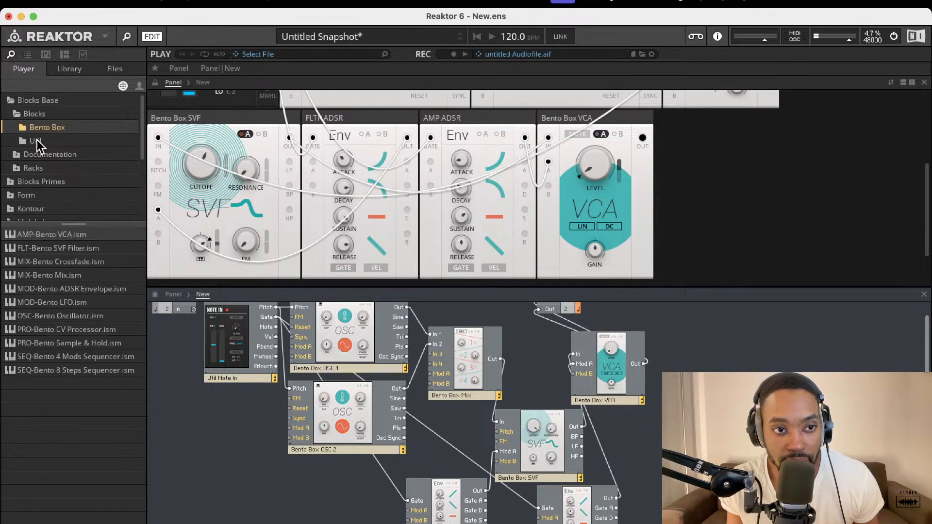
click(14, 154)
click(16, 182)
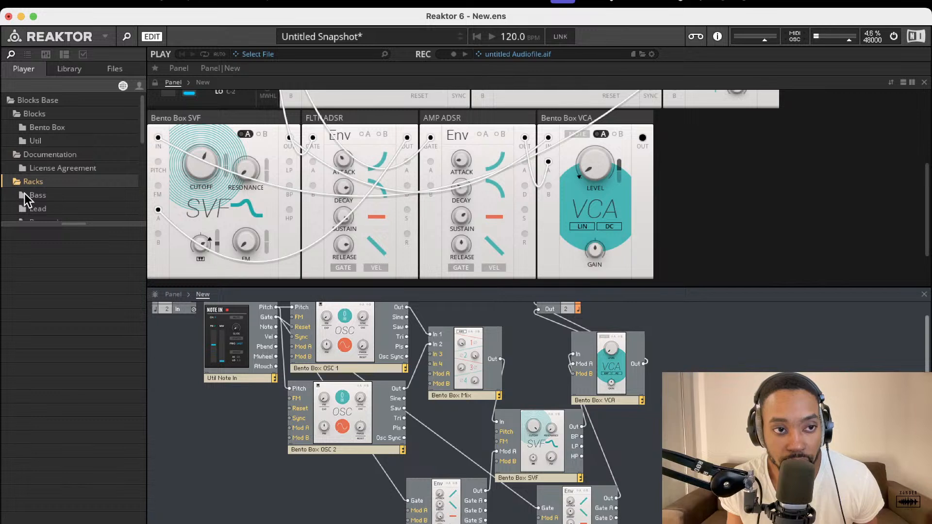
click(30, 129)
click(33, 141)
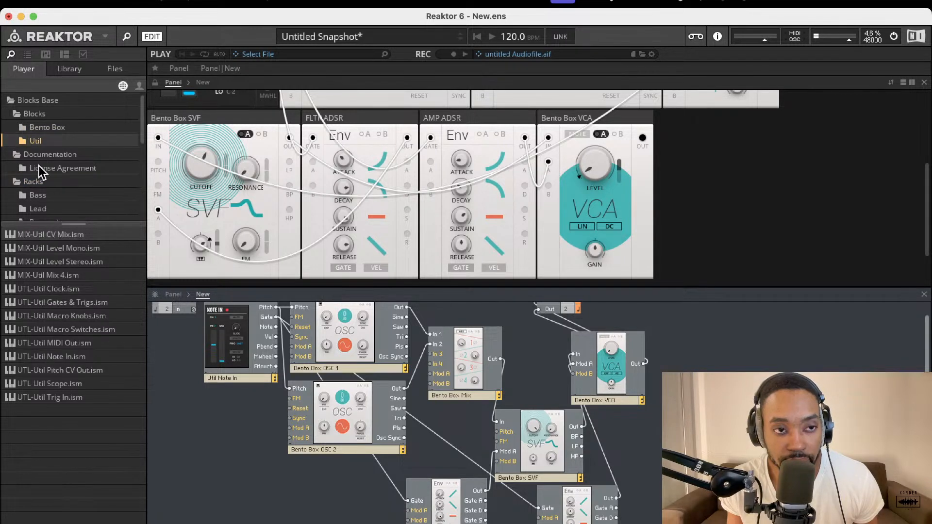
click(39, 128)
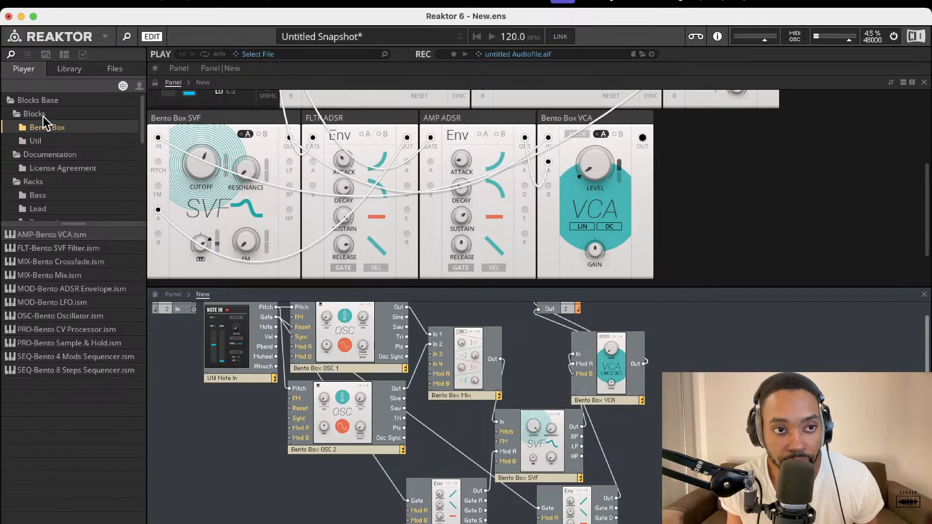
click(46, 140)
click(38, 154)
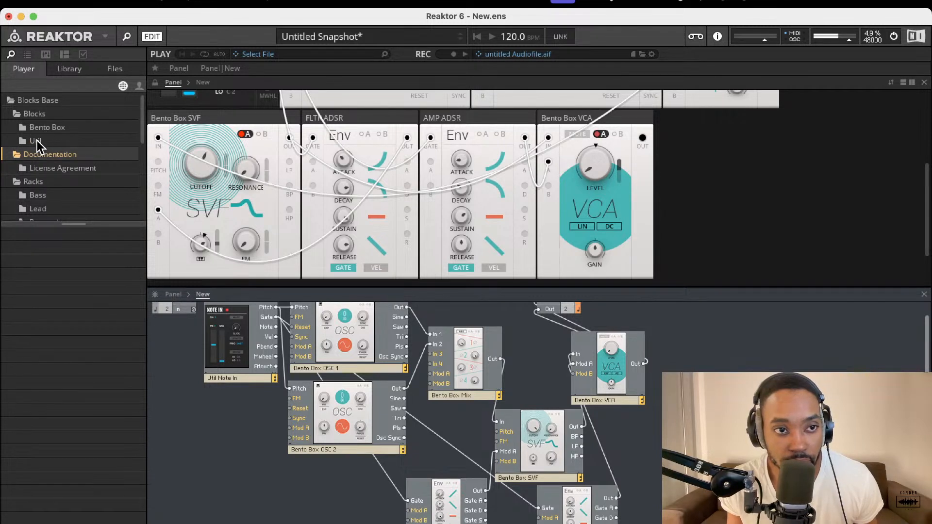
click(38, 141)
click(43, 127)
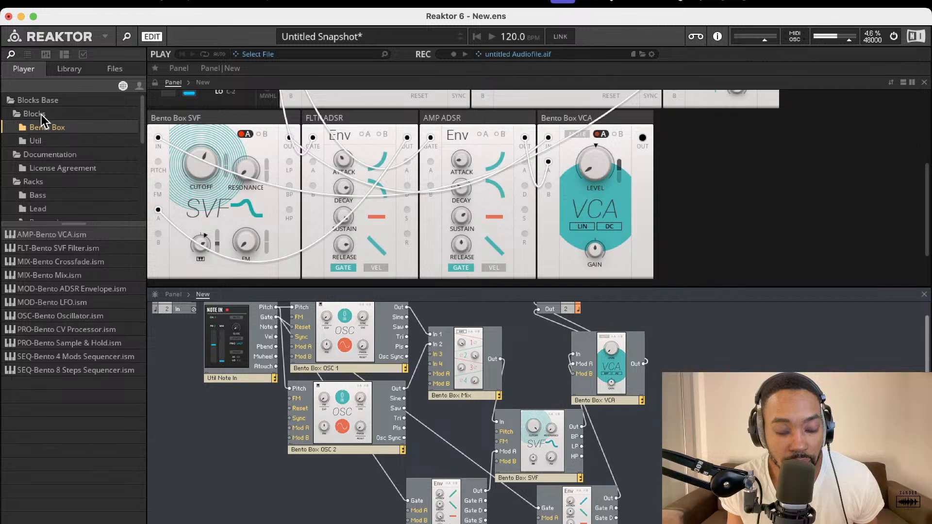
click(39, 141)
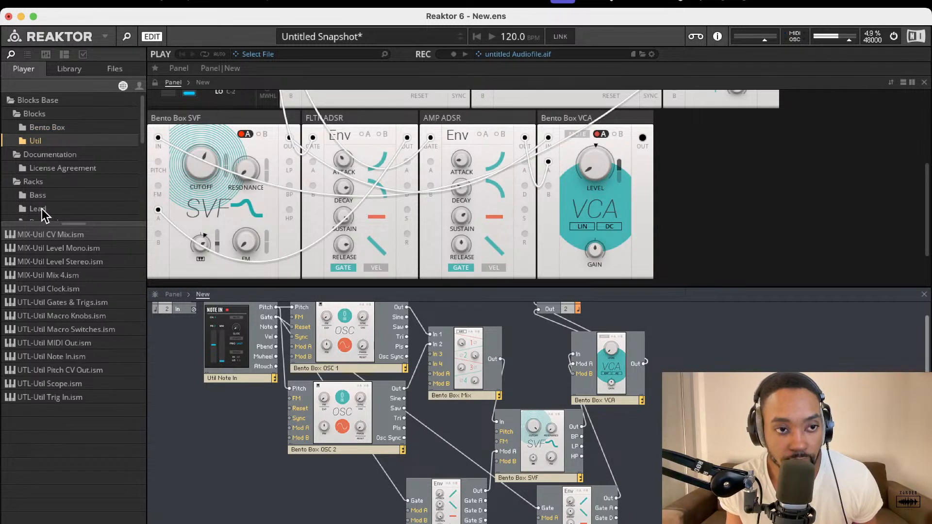
scroll(42, 208, down, 3)
scroll(48, 195, up, 3)
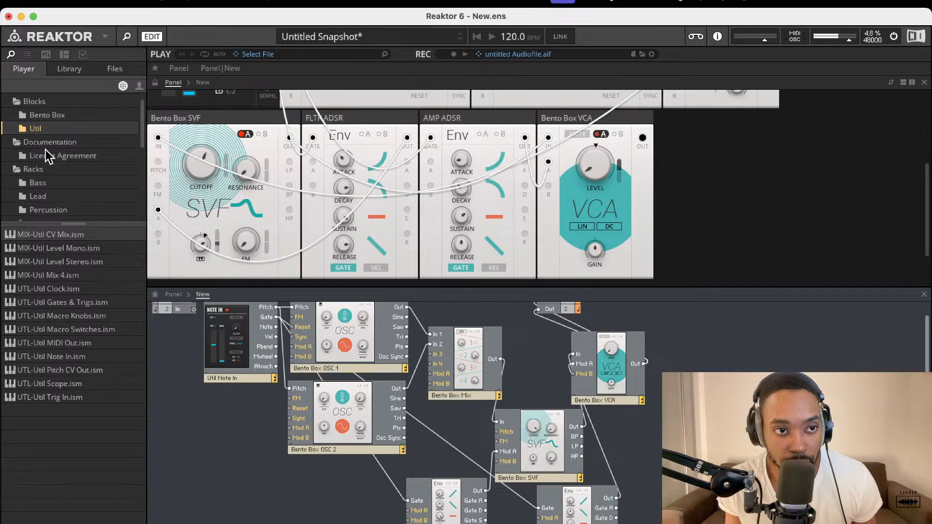
scroll(39, 137, down, 3)
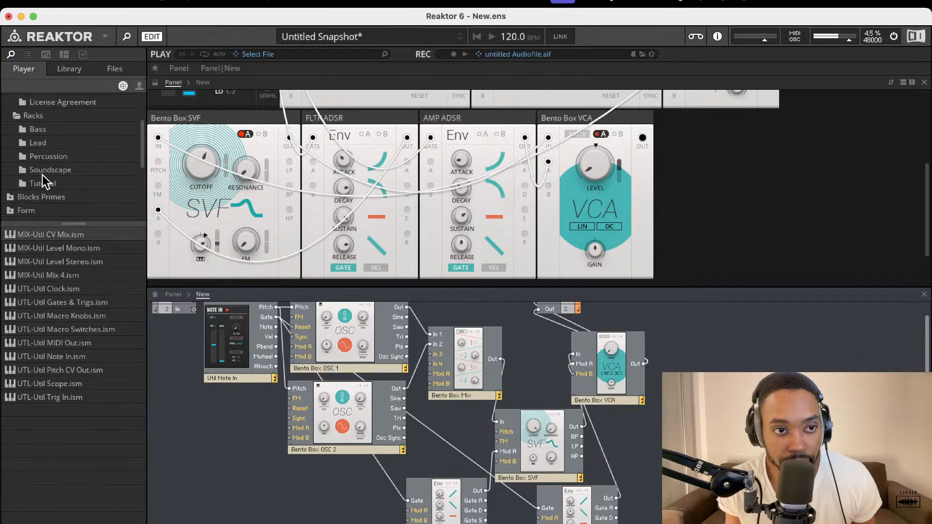
Add a Rounds Reverb block from the Blocks Primes library to the structure, beside the Bento Box VCA
click(35, 200)
scroll(35, 202, down, 4)
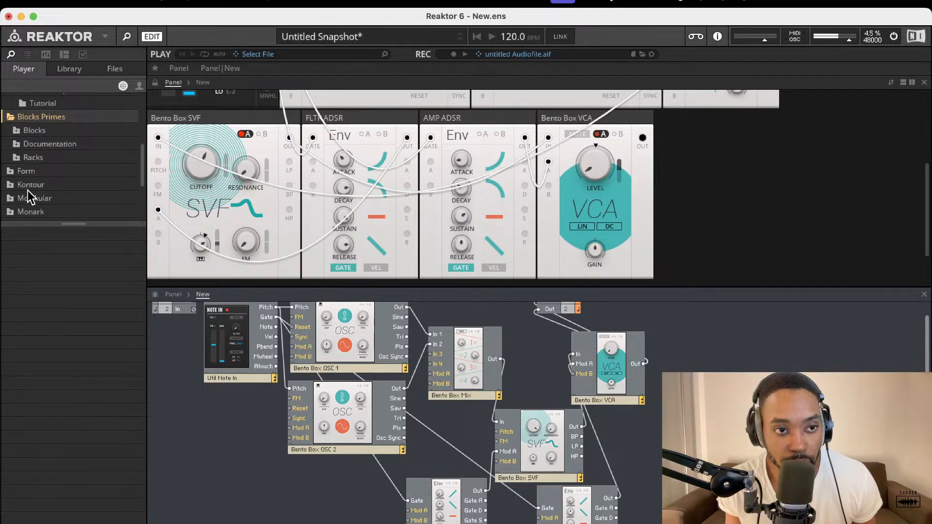
click(19, 132)
scroll(31, 168, down, 3)
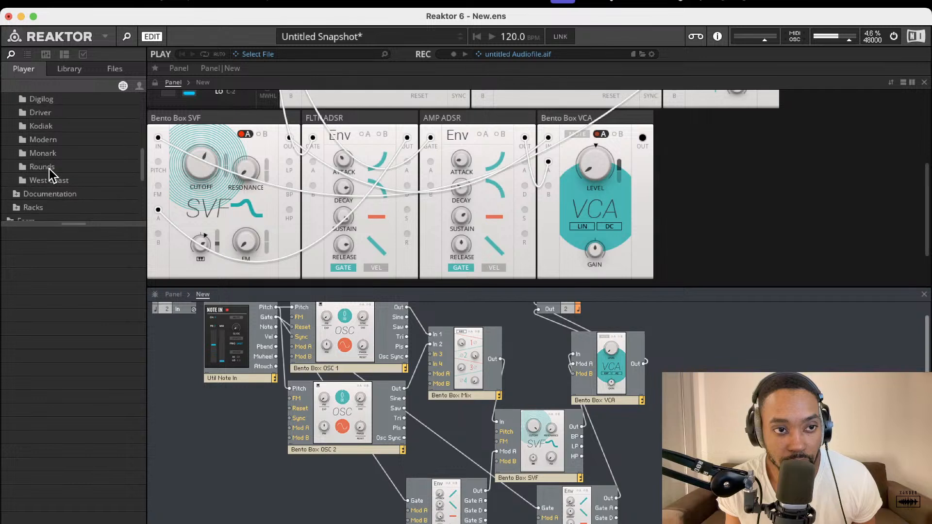
click(48, 168)
drag(71, 248, 644, 364)
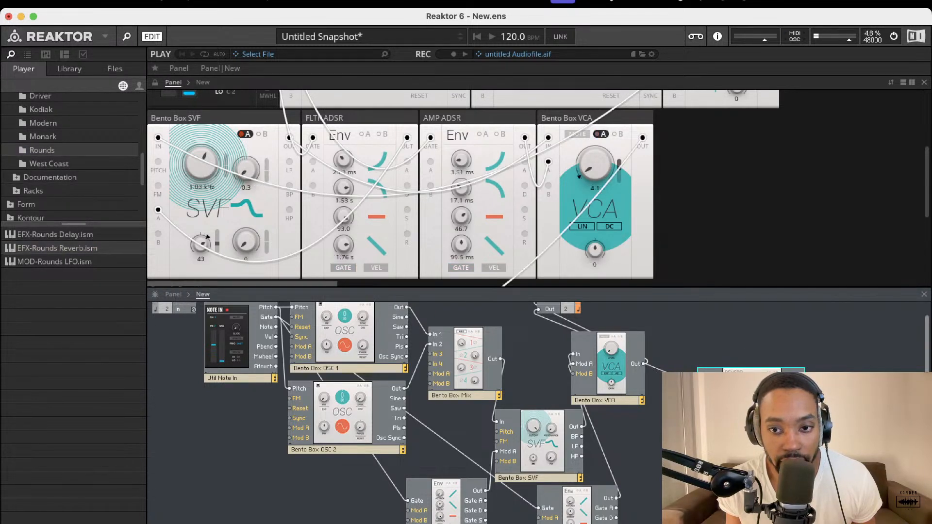
Wire the VCA's output into both Rounds Reverb inputs and the reverb's outputs to main outputs 1 and 2
drag(700, 399, 643, 365)
scroll(673, 345, up, 2)
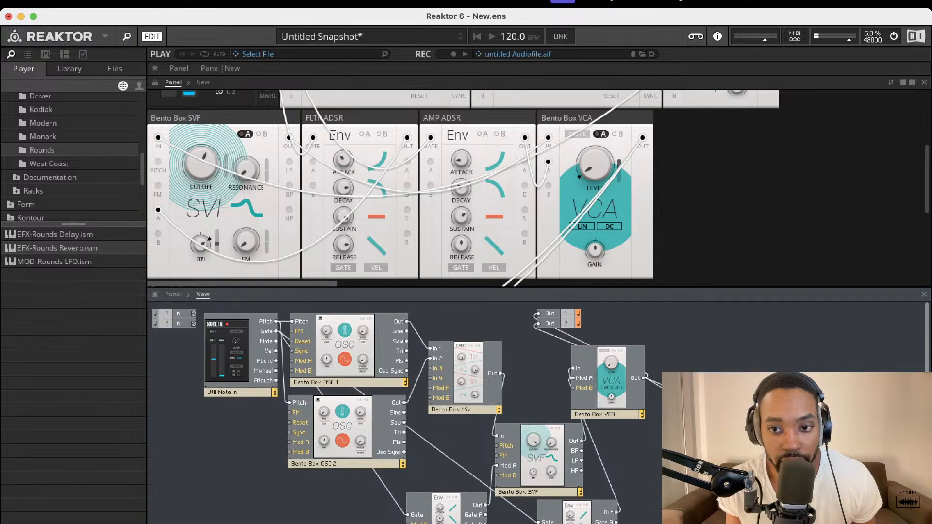
drag(804, 404, 537, 314)
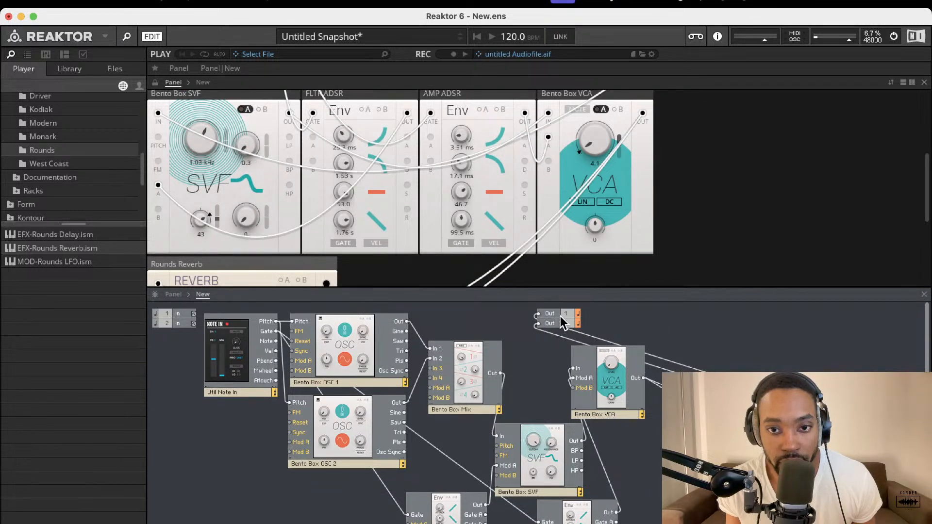
Raise the Rounds Reverb's feedback and set its mix to 56.5
scroll(472, 168, down, 5)
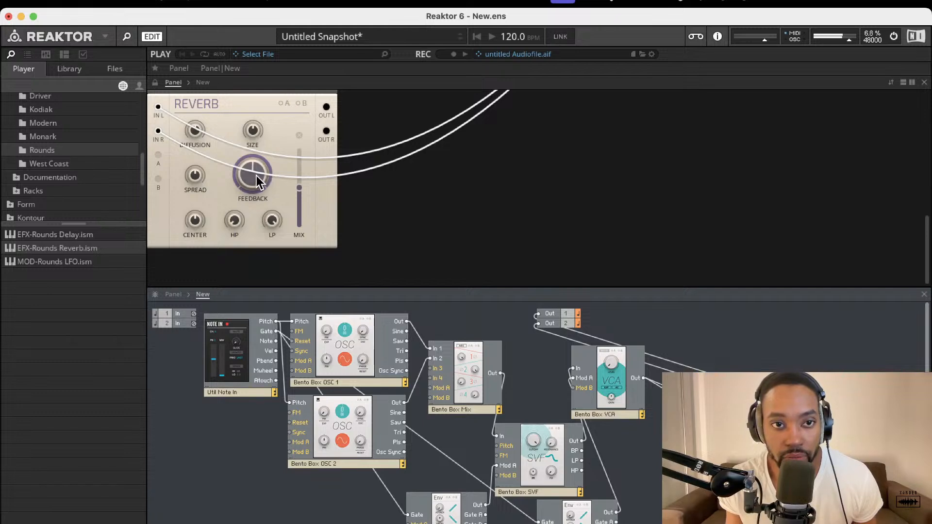
drag(254, 175, 257, 140)
drag(299, 187, 298, 171)
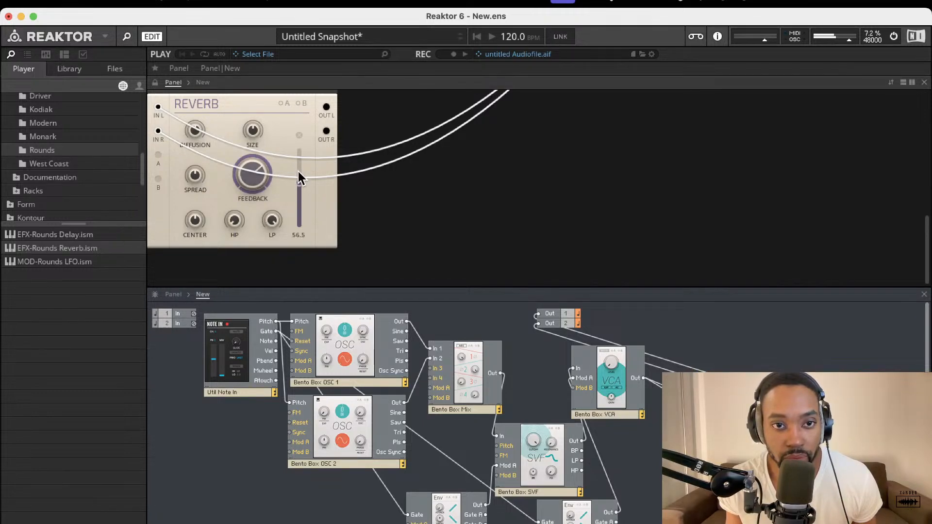
Add a Bento LFO from the Blocks Base Bento Box list and place it below the Util Note In block
scroll(372, 170, up, 3)
scroll(389, 182, up, 6)
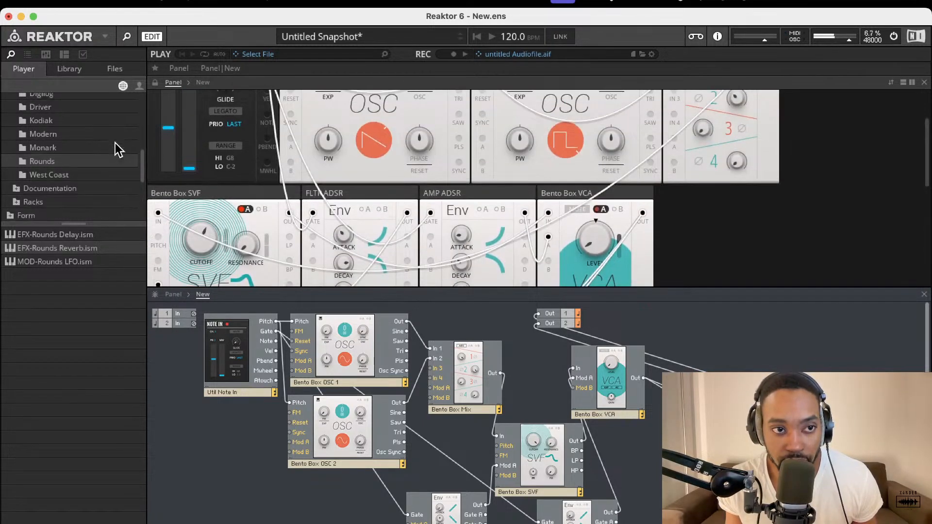
scroll(119, 150, up, 5)
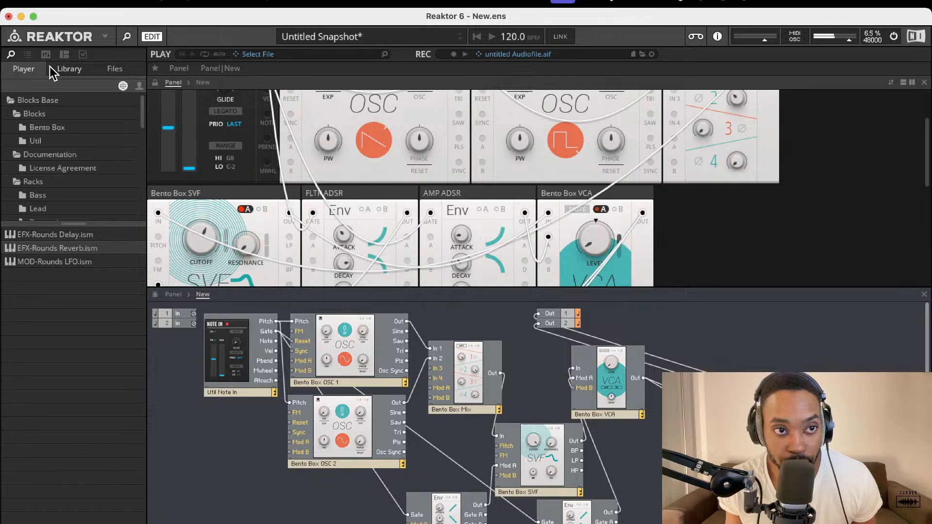
click(55, 66)
click(38, 72)
scroll(44, 119, up, 3)
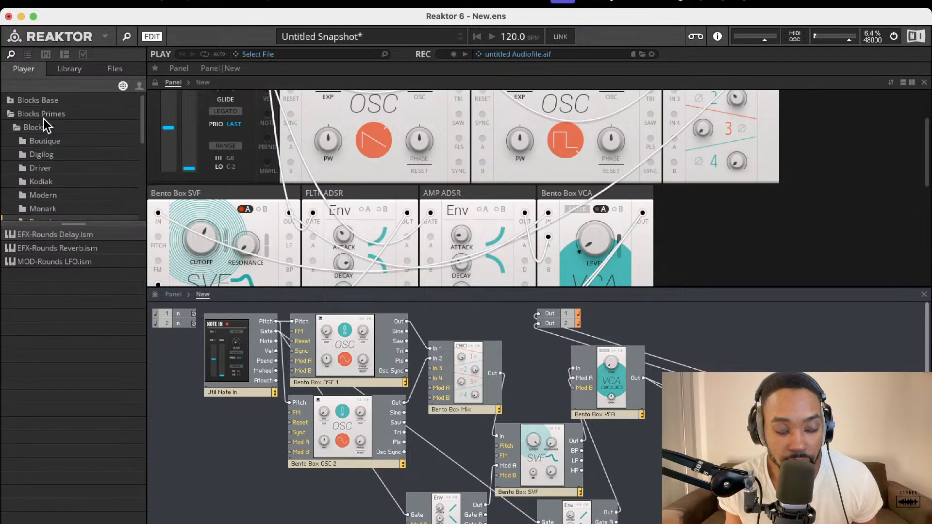
click(11, 100)
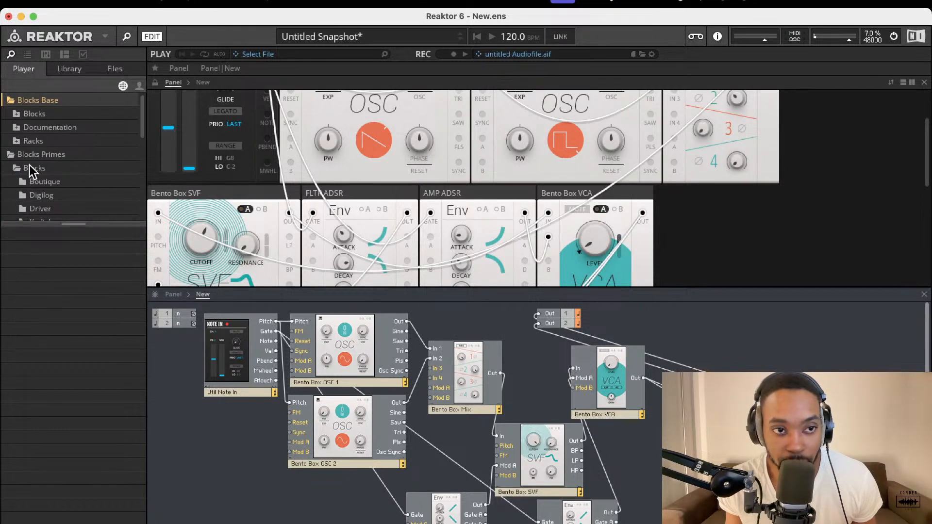
click(12, 115)
click(39, 127)
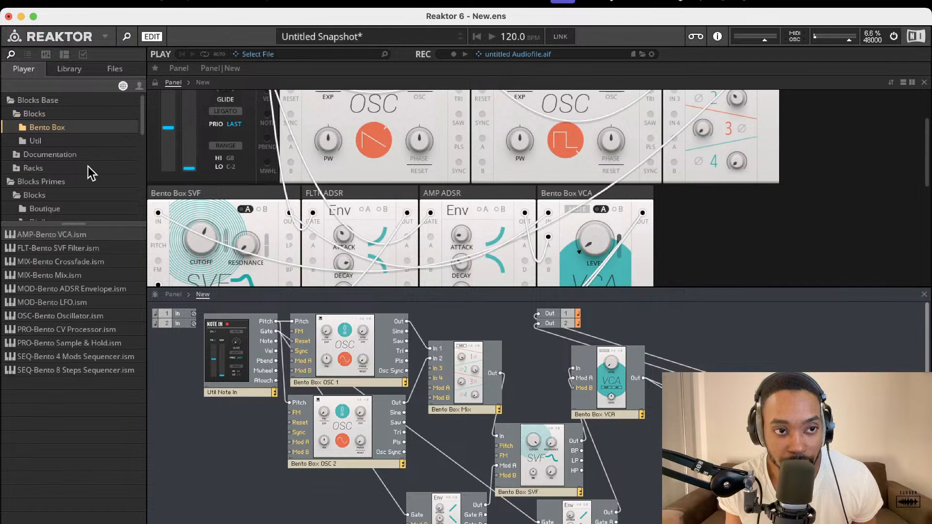
drag(93, 303, 216, 408)
scroll(548, 513, down, 1)
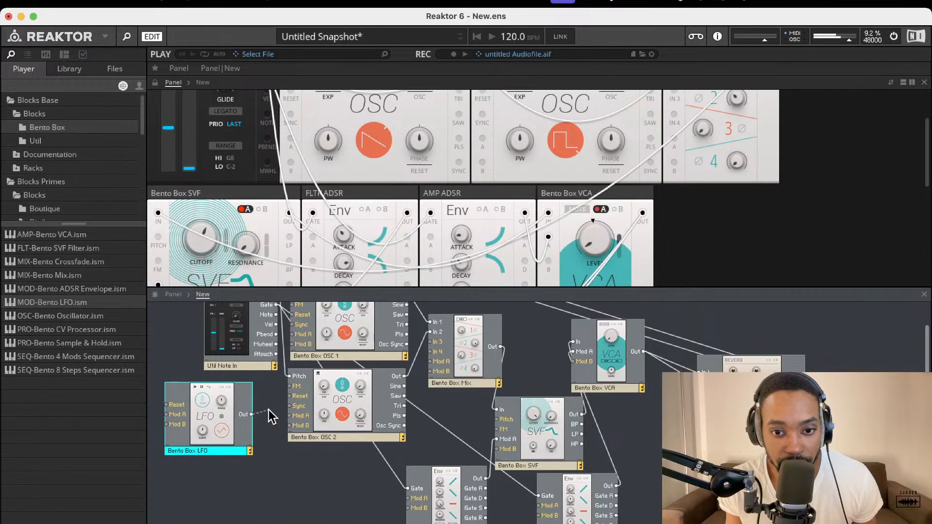
mouse_move(236, 416)
mouse_down()
mouse_move(334, 497)
mouse_move(433, 468)
mouse_move(364, 492)
mouse_move(240, 423)
mouse_up()
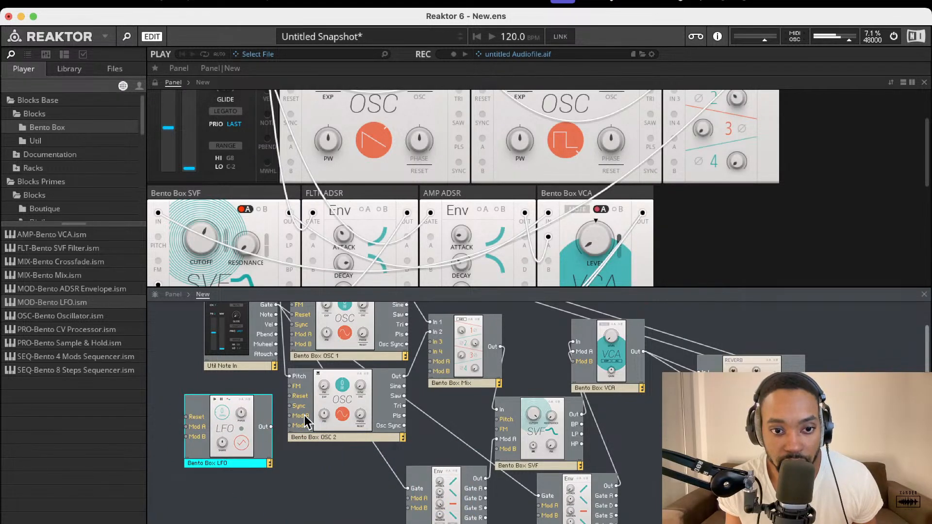
Move the LFO beside the SVF, connect its output to Mod B and raise the Mod B amount on the SVF's cutoff
scroll(390, 310, up, 2)
scroll(455, 240, up, 2)
scroll(454, 240, up, 2)
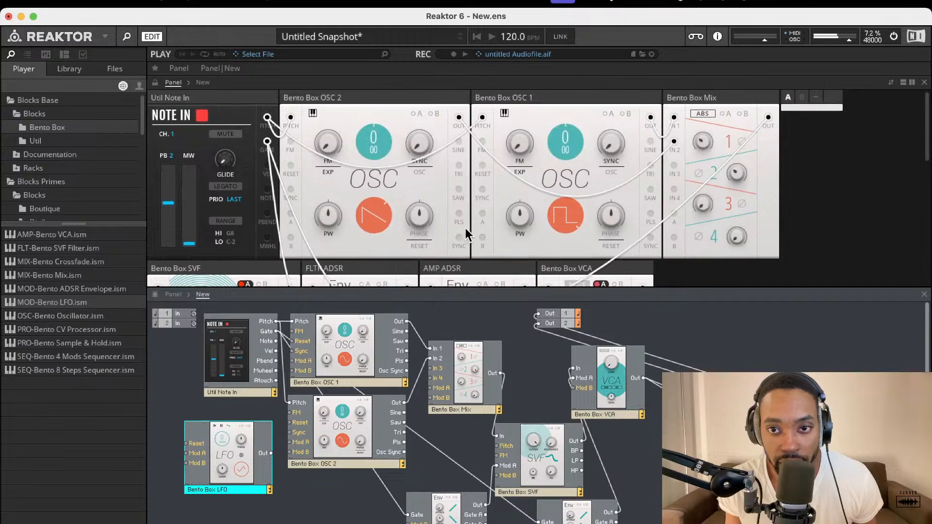
scroll(443, 232, down, 5)
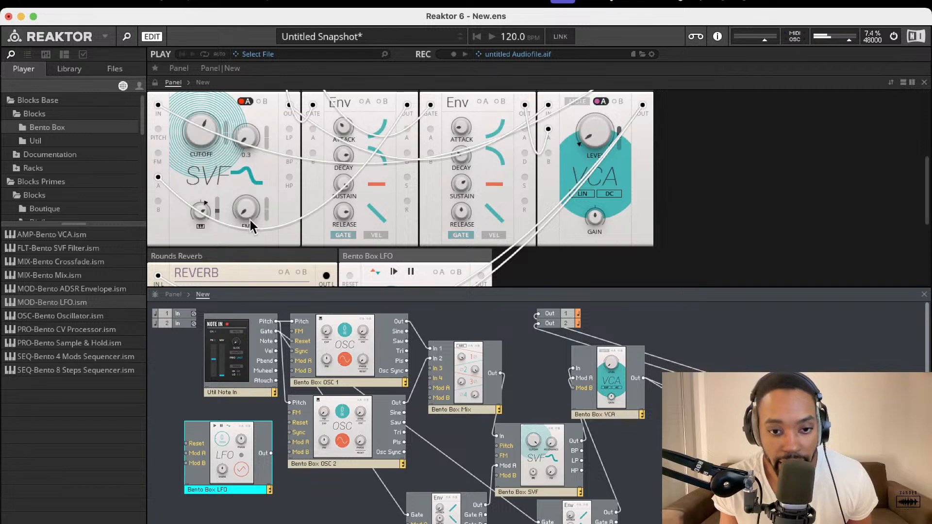
drag(237, 458, 502, 475)
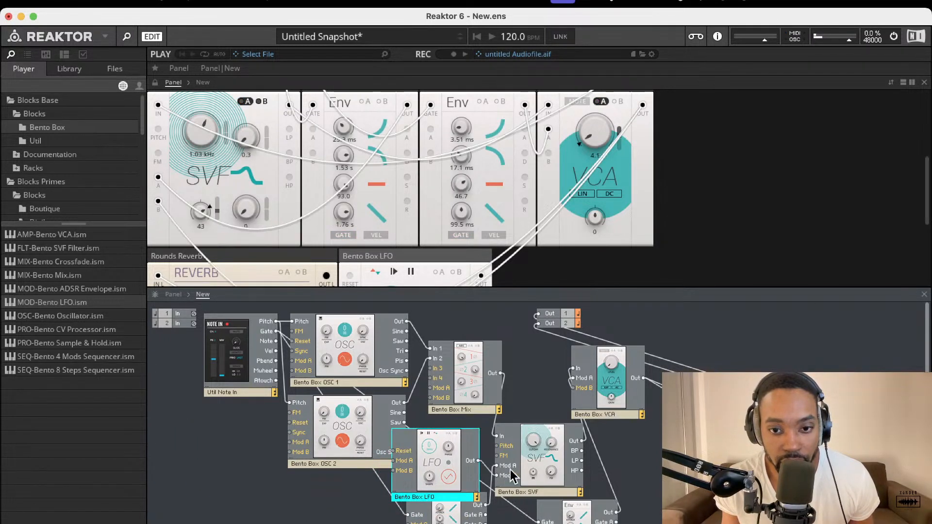
click(257, 101)
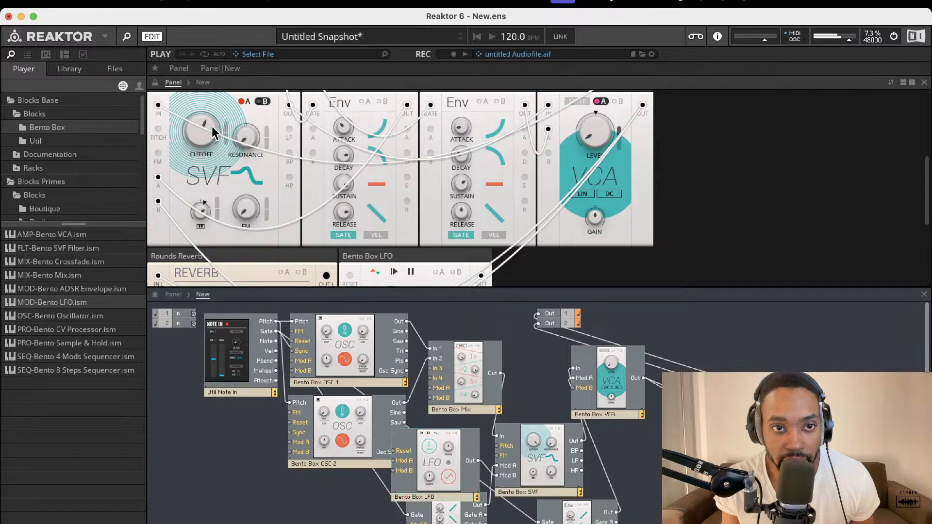
mouse_move(225, 129)
mouse_down()
mouse_move(226, 113)
mouse_move(229, 142)
mouse_move(229, 111)
mouse_up()
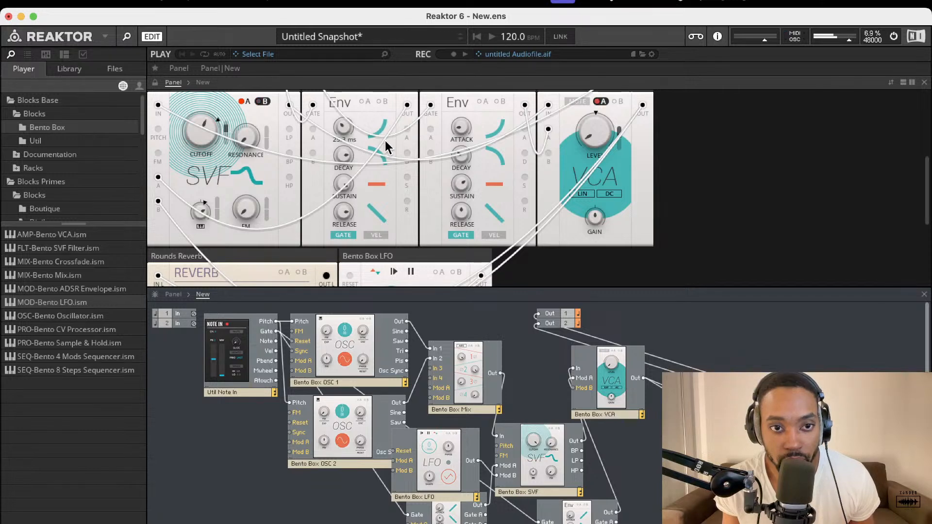
Try a faster LFO frequency of about 4 and slower rates on the SVF's cutoff modulation
scroll(385, 141, down, 5)
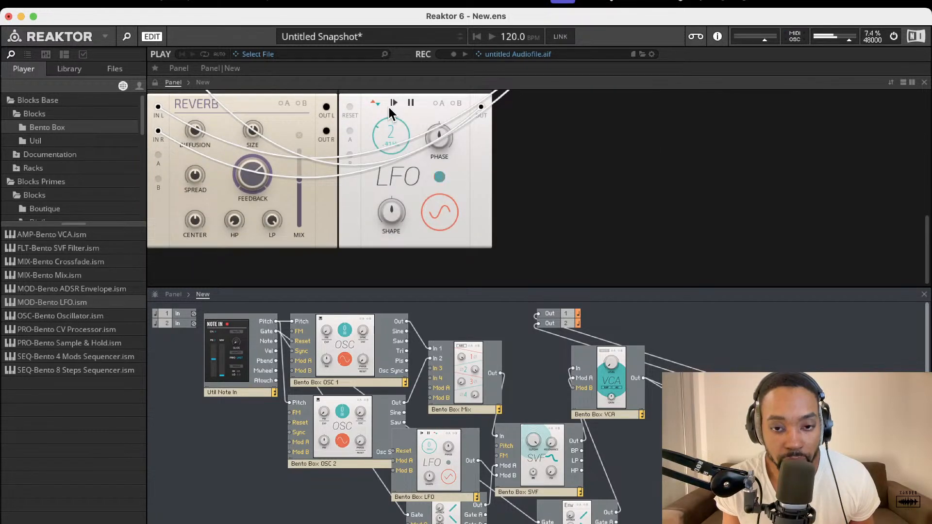
drag(390, 113, 393, 55)
scroll(396, 141, up, 5)
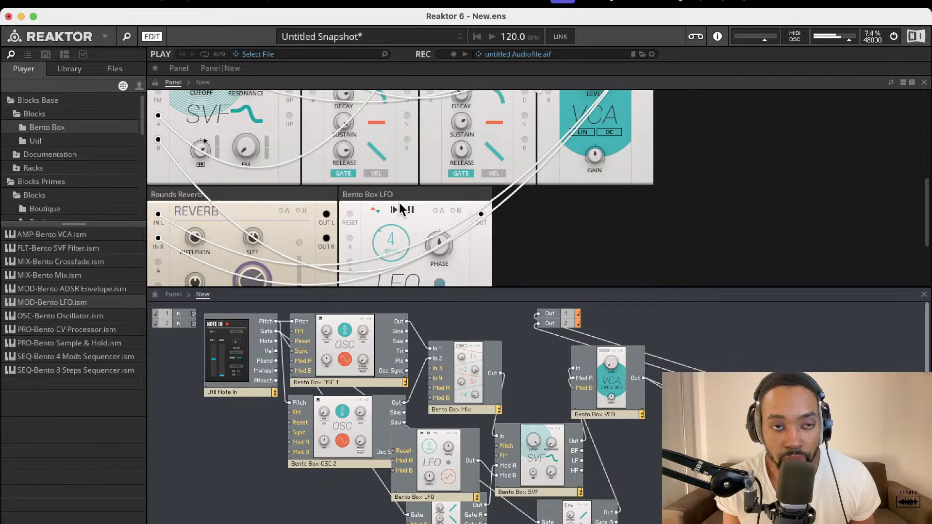
scroll(403, 211, up, 3)
scroll(391, 193, down, 3)
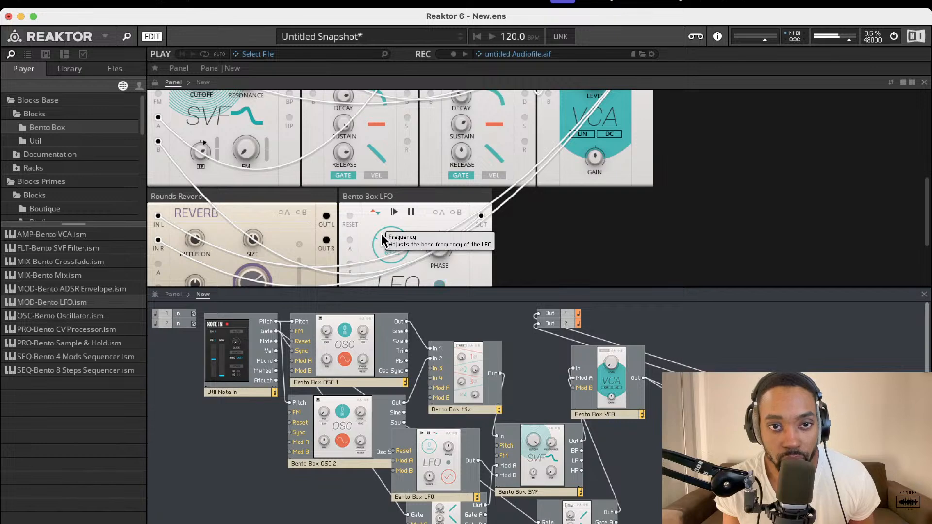
scroll(359, 164, up, 4)
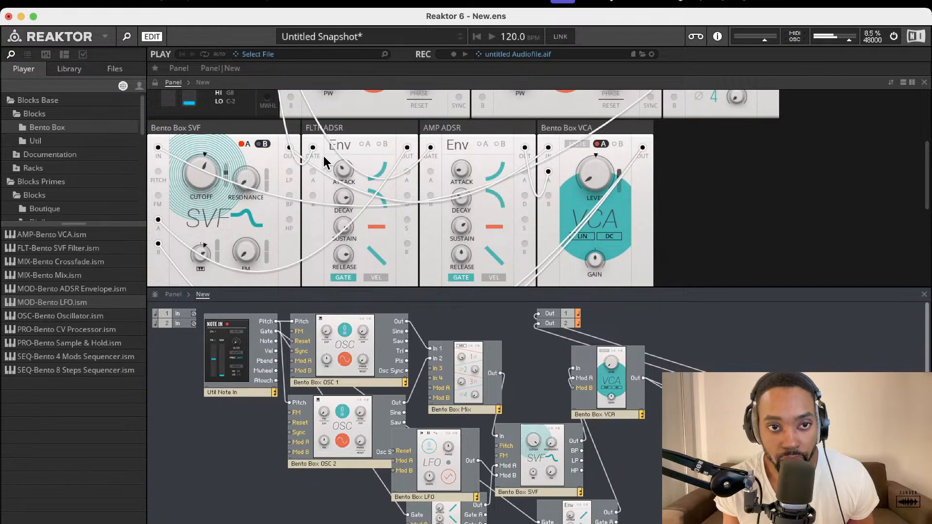
scroll(417, 242, down, 4)
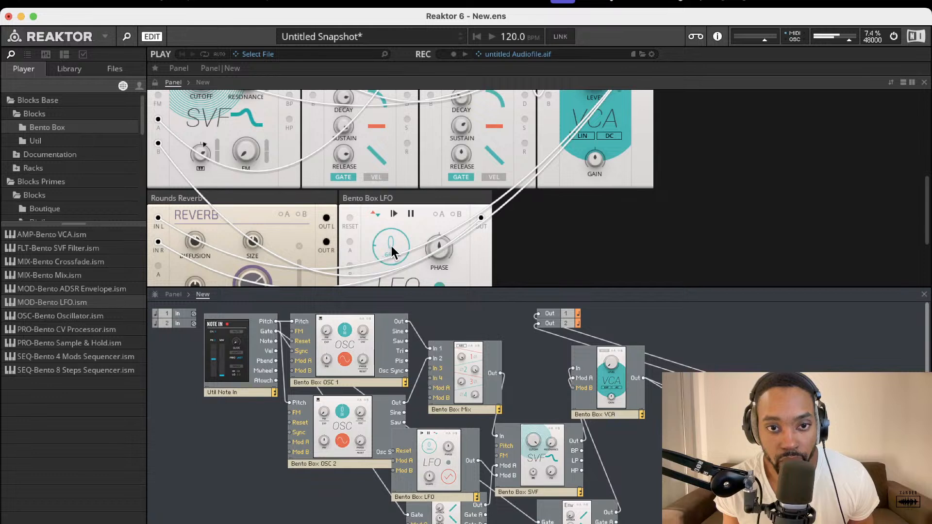
scroll(364, 196, up, 2)
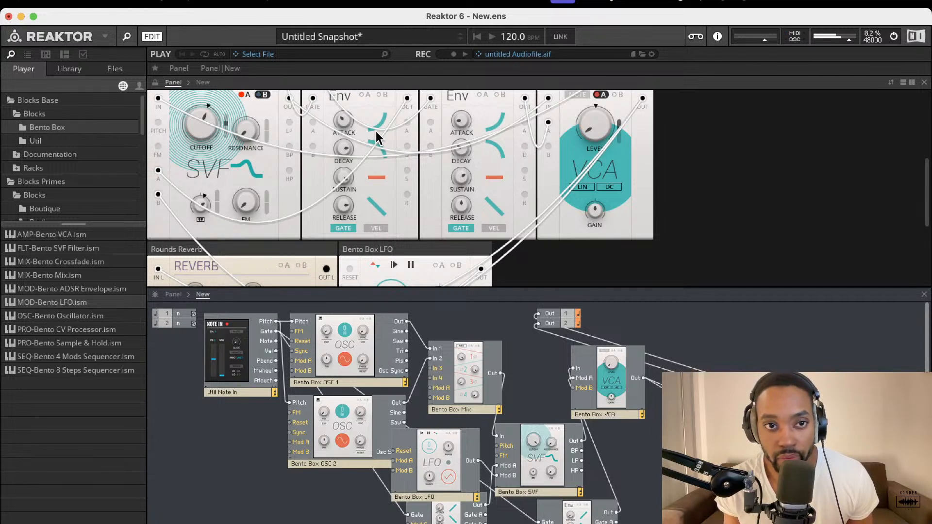
drag(258, 139, 257, 139)
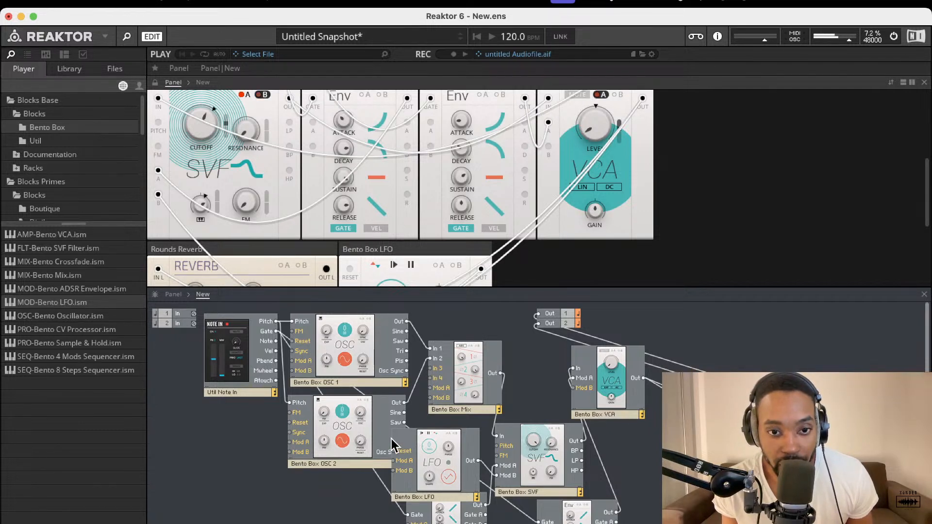
Duplicate the Bento Box LFO, place the copy below Util Note In and connect its output to OSC 2's Mod A input
click(423, 453)
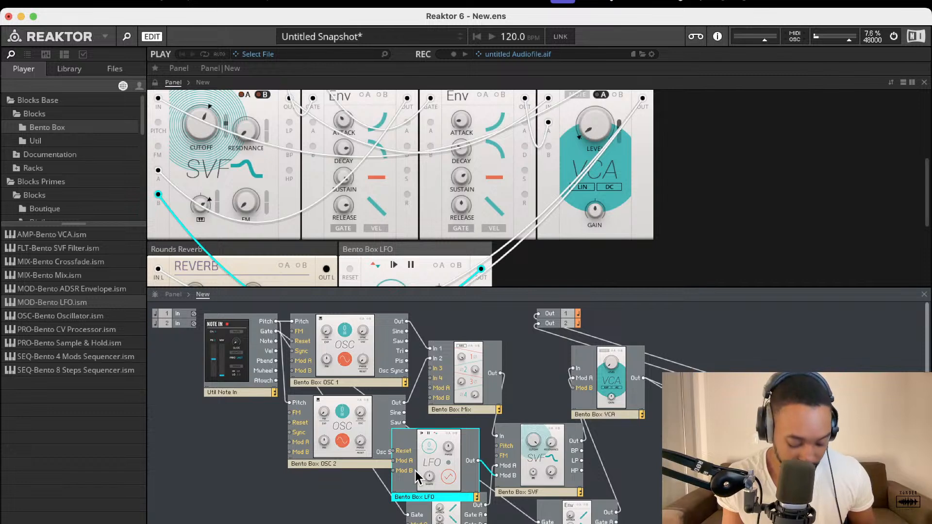
key(super+d)
drag(438, 483, 290, 443)
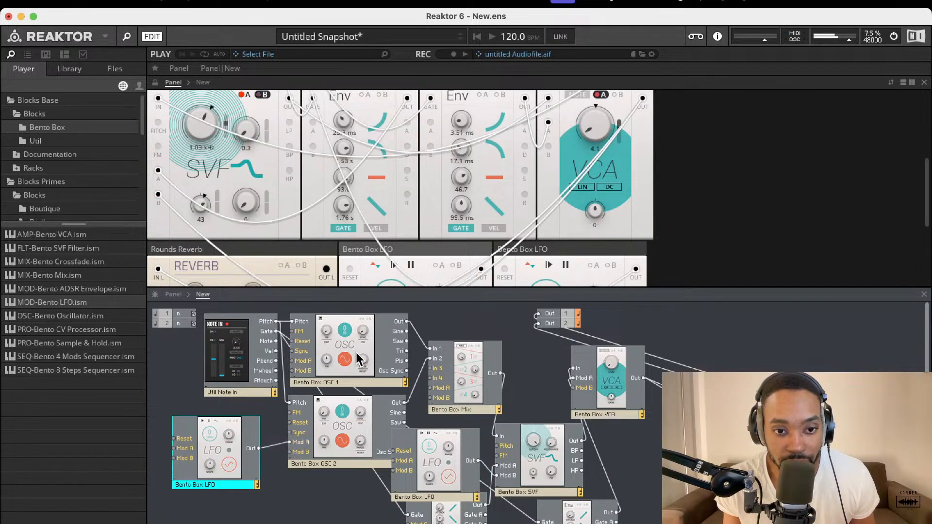
Try strong and weak Mod A amounts on OSC 2's pitch knob
scroll(379, 218, up, 5)
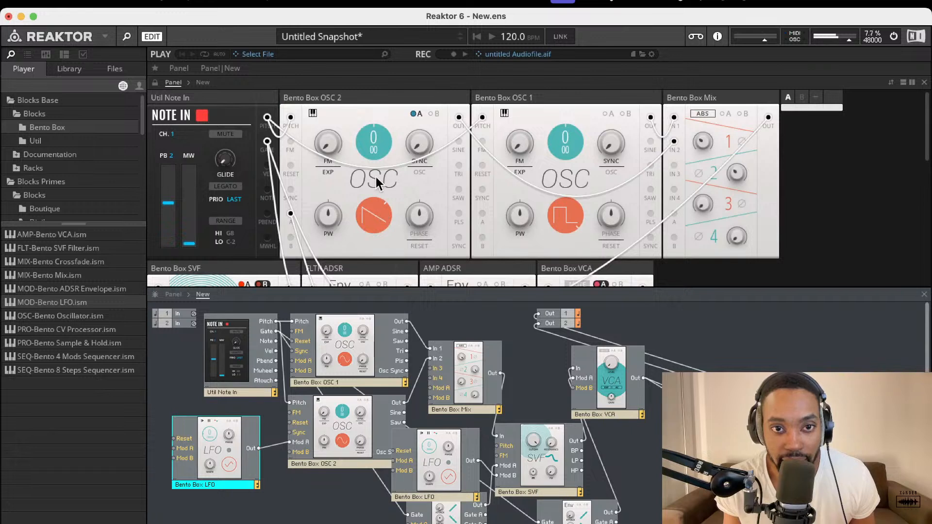
click(416, 115)
drag(398, 141, 398, 103)
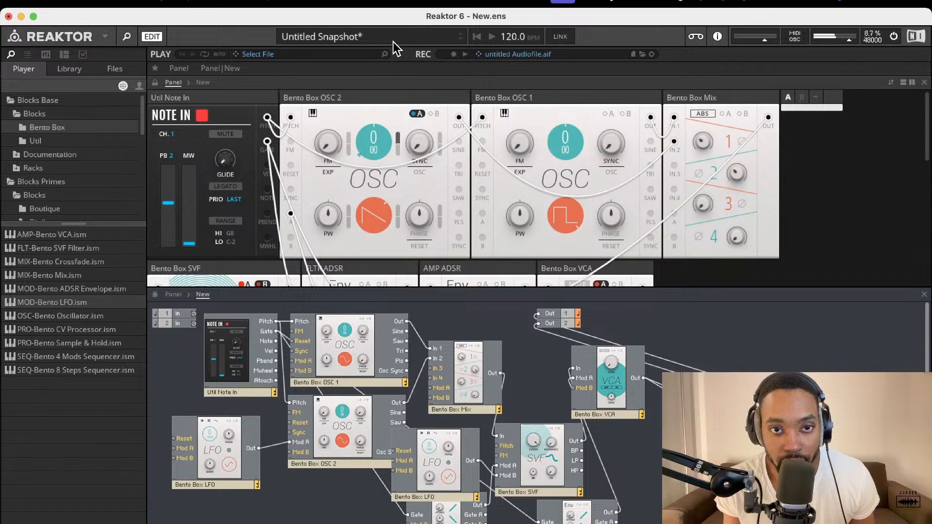
drag(399, 147, 398, 181)
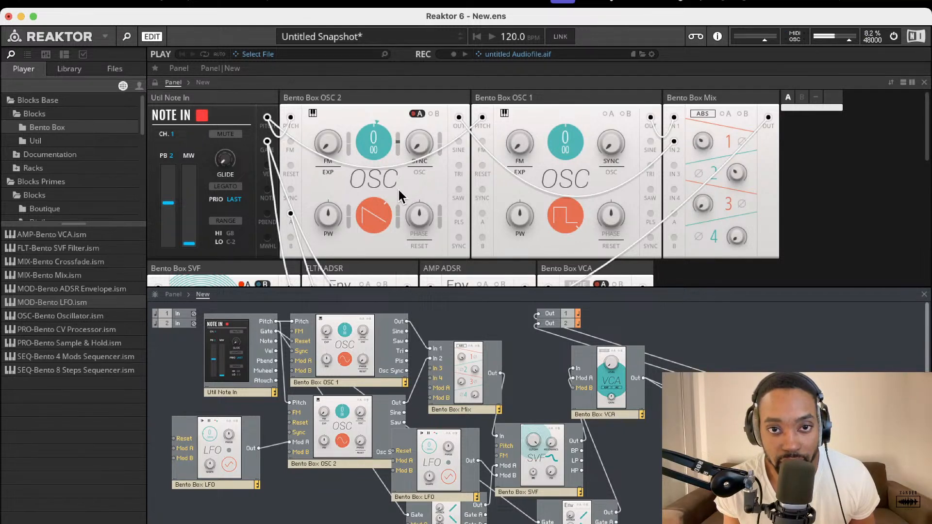
drag(399, 190, 402, 149)
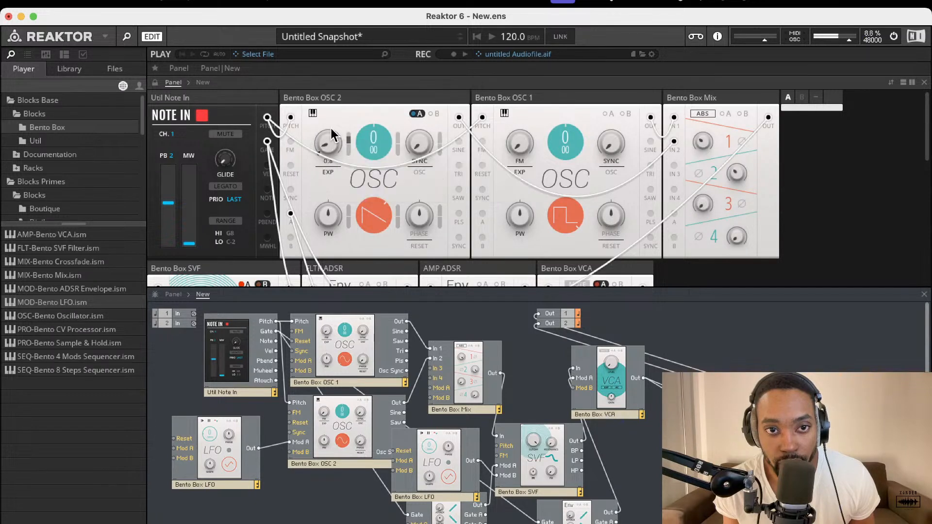
Connect the second LFO's output to OSC 2's FM input as well and raise the FM amount to about 26
drag(332, 129, 347, 112)
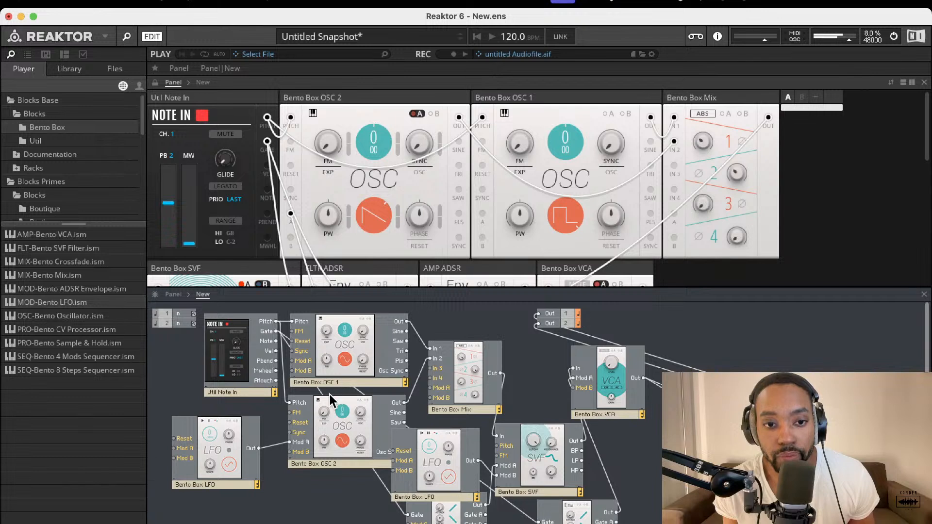
drag(261, 447, 291, 413)
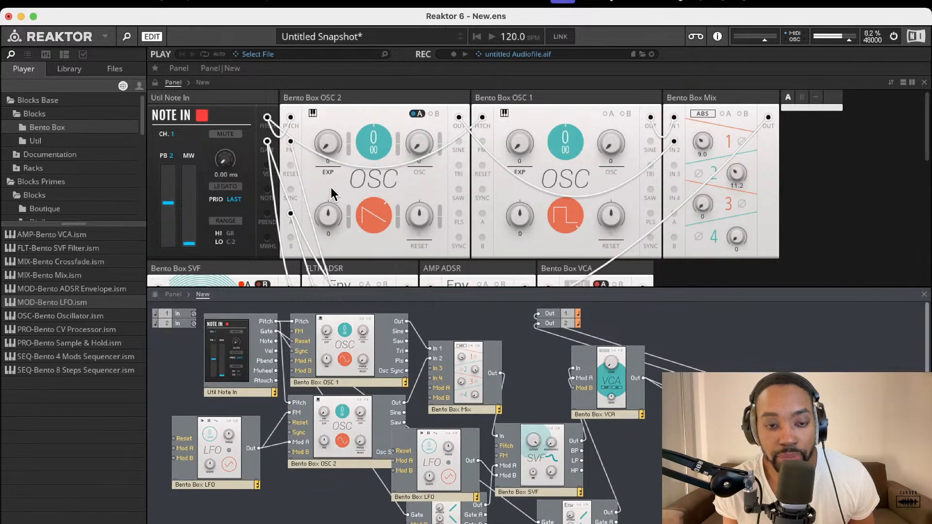
drag(330, 96, 331, 68)
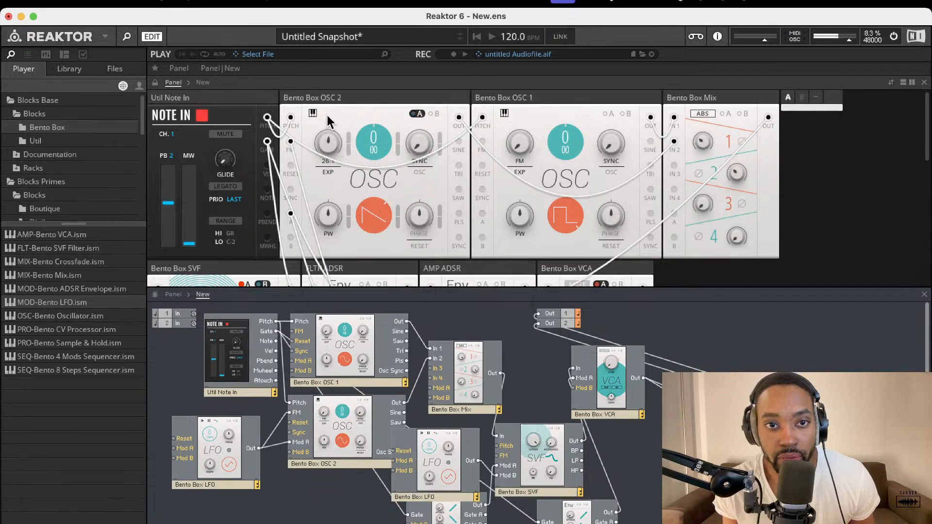
Delete the LFO's connection to OSC 2's Mod A input and adjust the modulation amount beside OSC 2's FM knob
click(287, 443)
scroll(280, 443, down, 1)
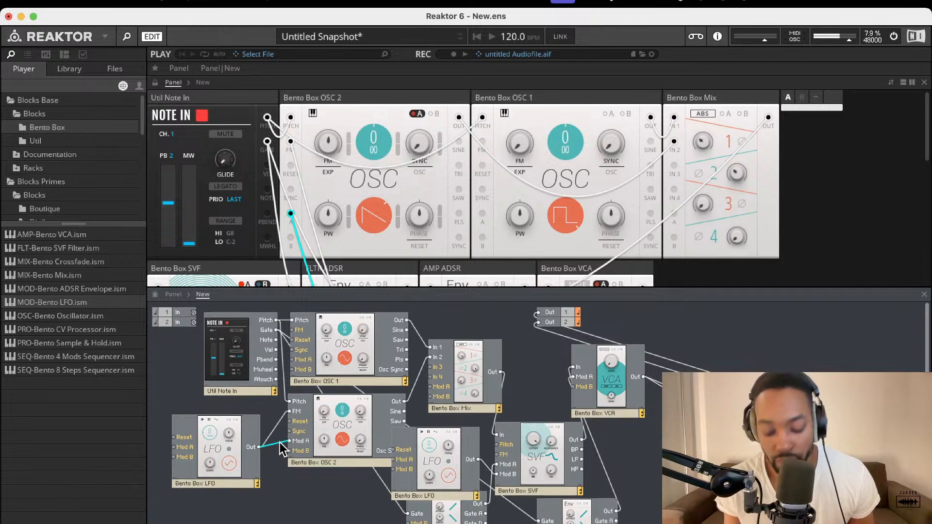
key(Delete)
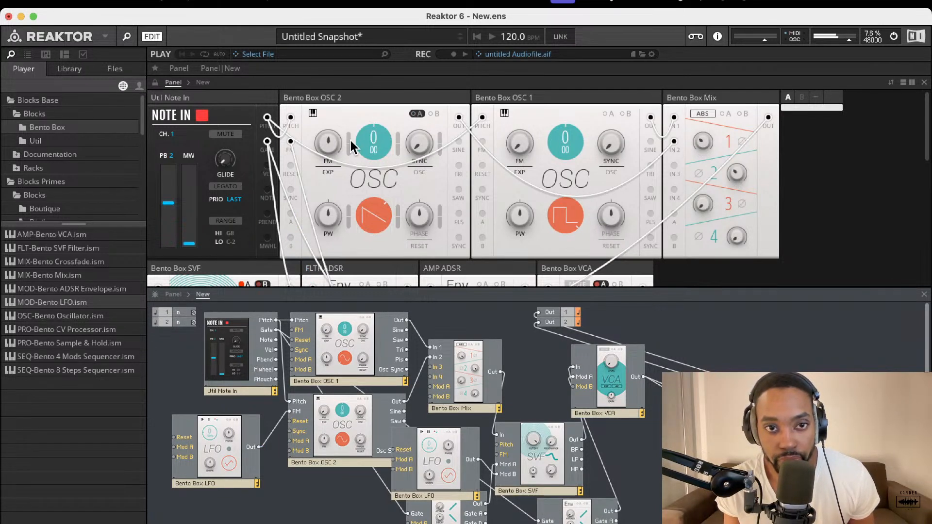
drag(349, 142, 349, 114)
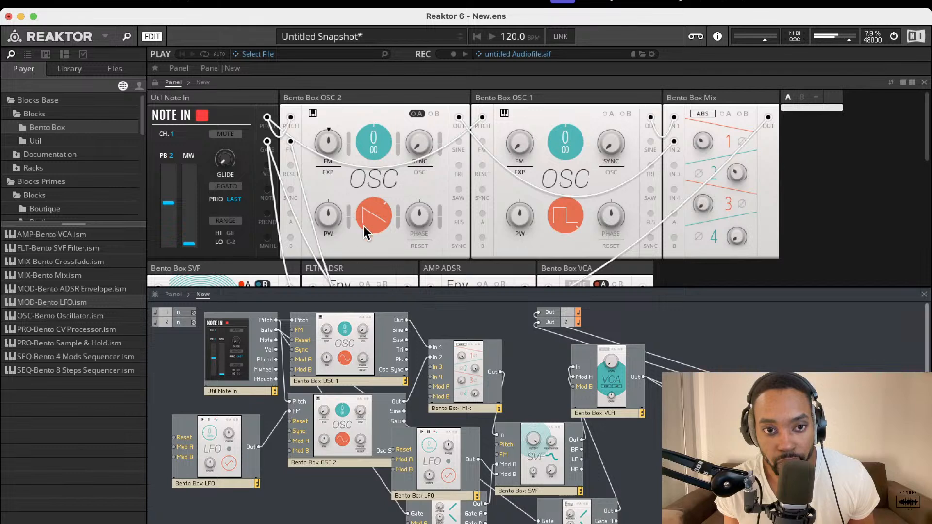
Rename the LFO feeding OSC 2 as Bento Box LFO 1 and the one feeding the SVF as Bento Box LFO 2
scroll(369, 226, down, 5)
scroll(407, 219, up, 1)
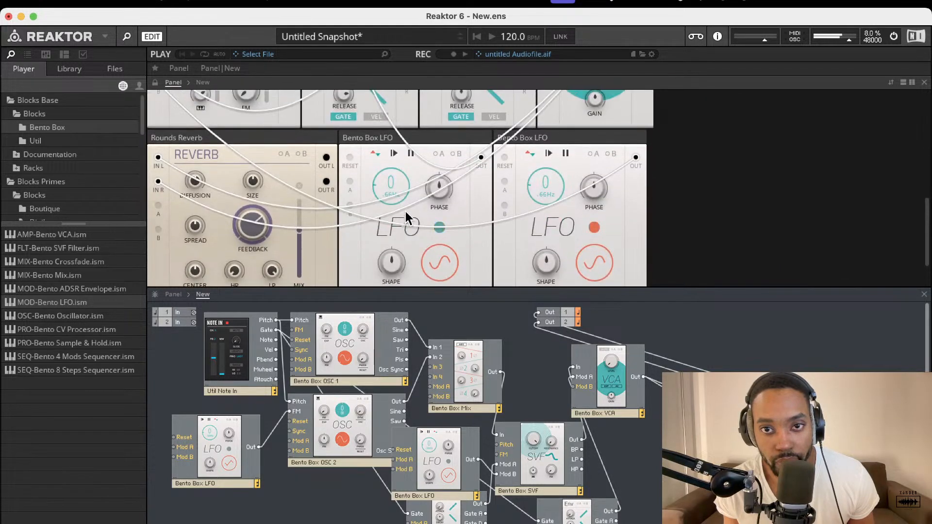
scroll(503, 408, down, 1)
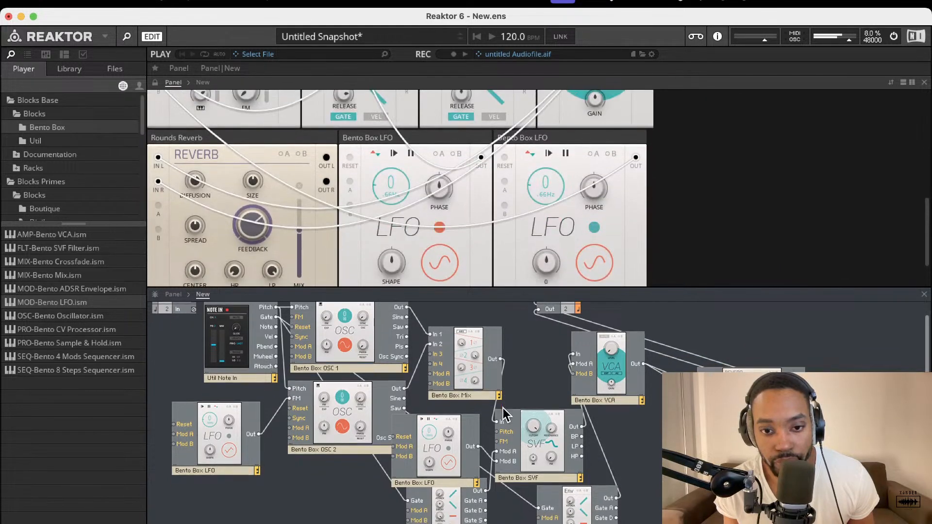
double_click(219, 472)
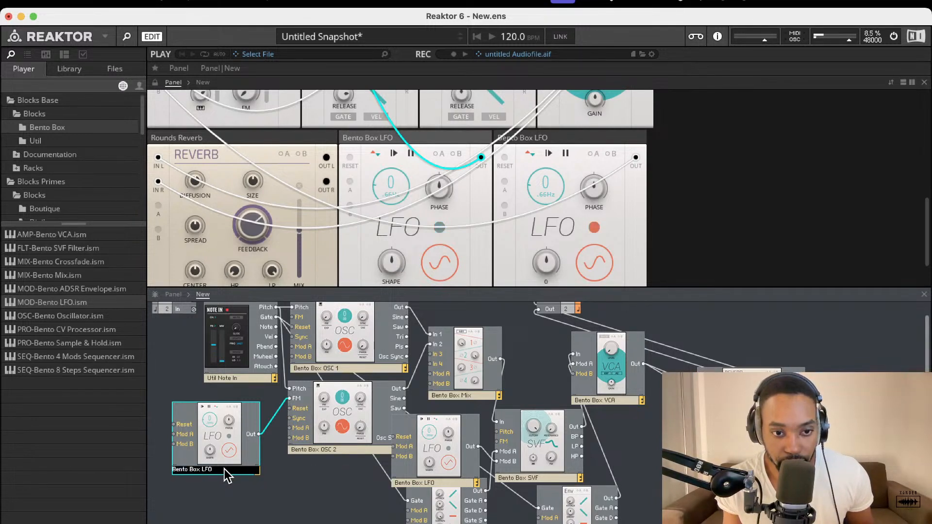
text(1)
click(341, 480)
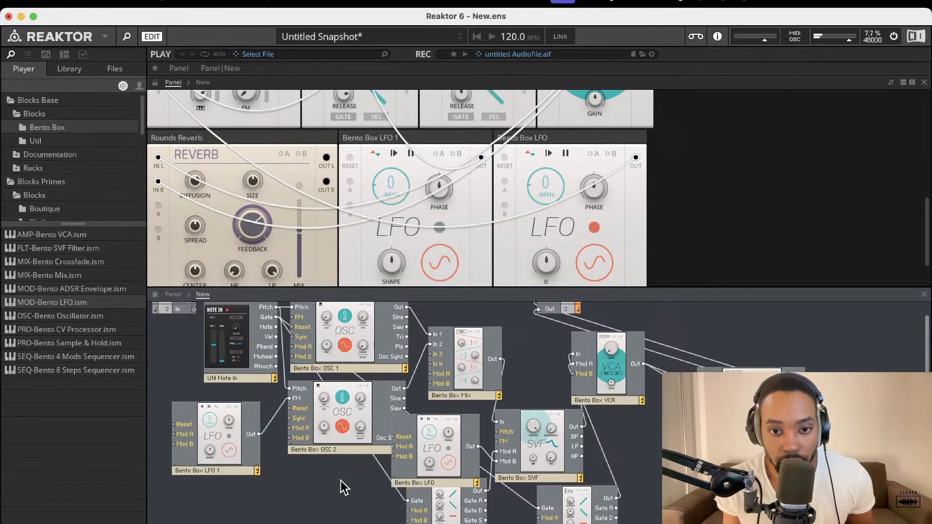
double_click(438, 483)
text(2)
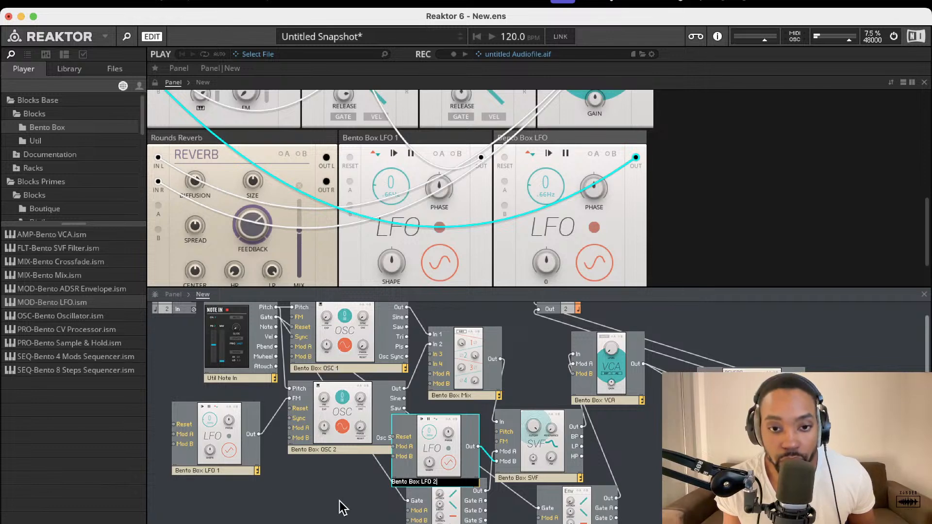
key(Return)
Try a very fast frequency of about 45 Hz on Bento Box LFO 2
scroll(337, 229, up, 3)
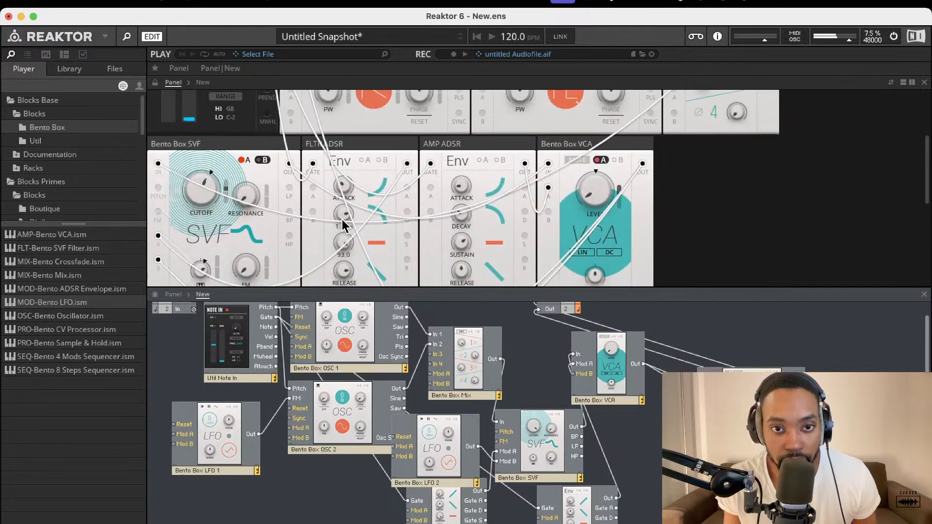
scroll(342, 219, down, 5)
drag(556, 213, 546, 190)
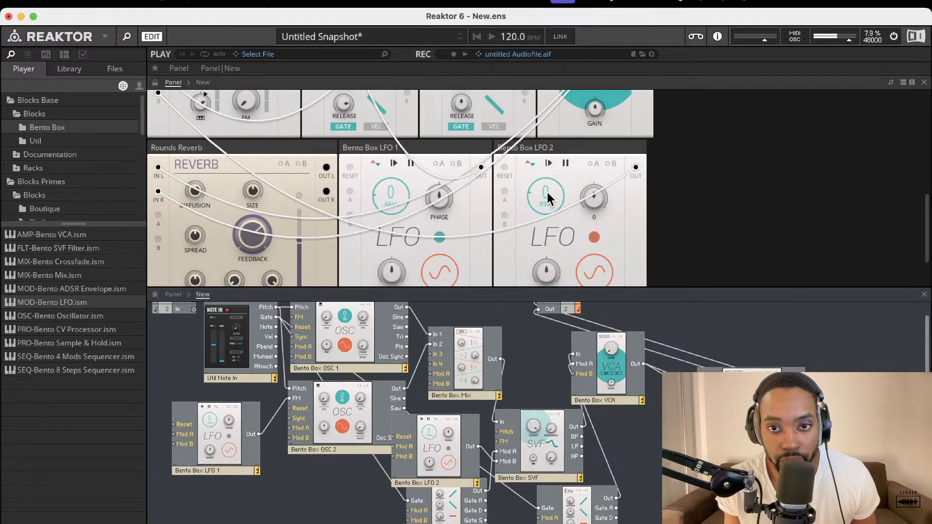
drag(578, 132, 581, 108)
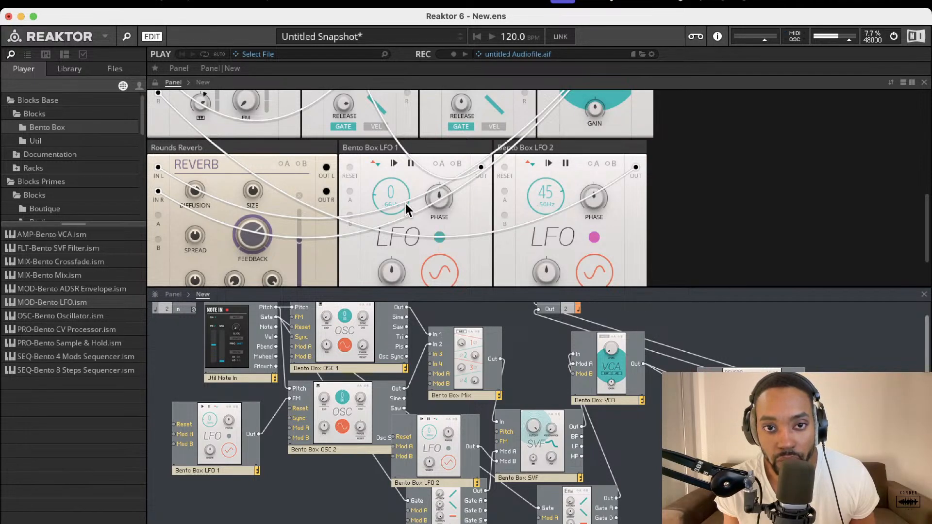
Set Bento Box LFO 2's frequency to about 1.16 Hz
scroll(394, 204, up, 10)
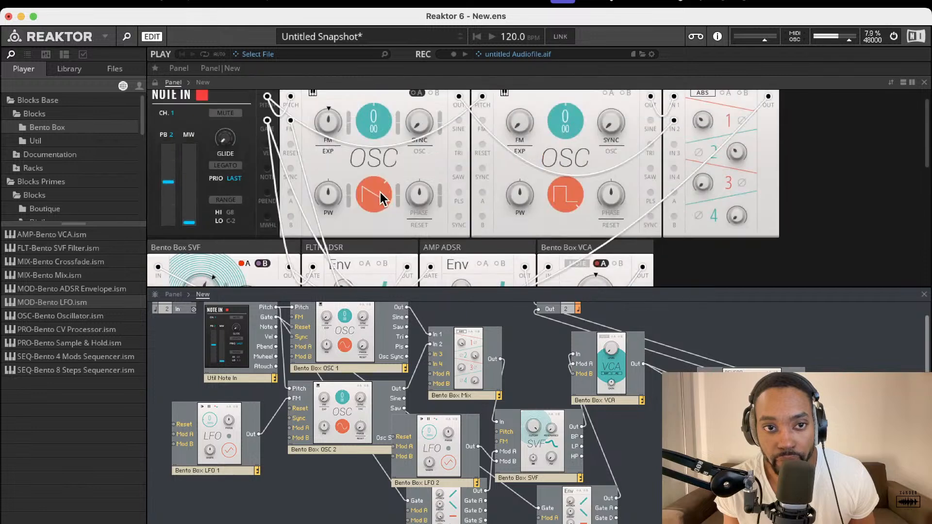
scroll(380, 192, down, 3)
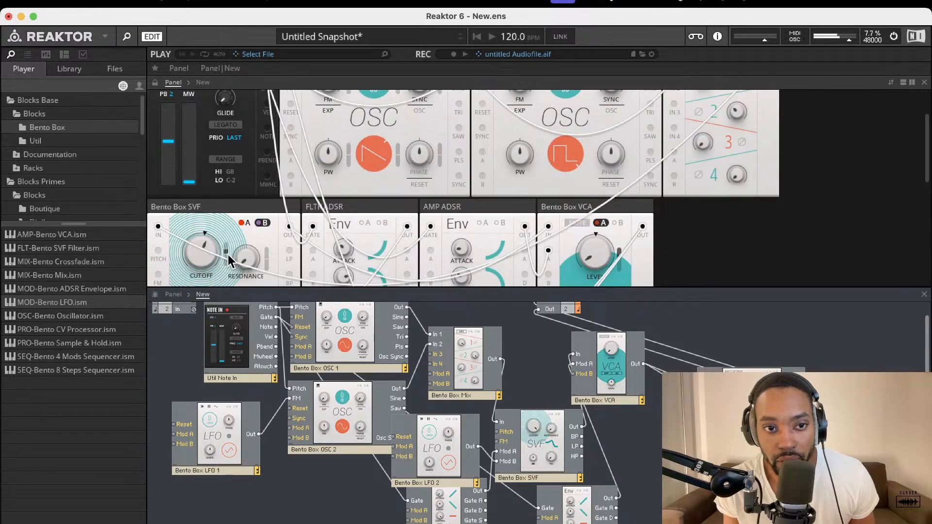
scroll(232, 249, up, 3)
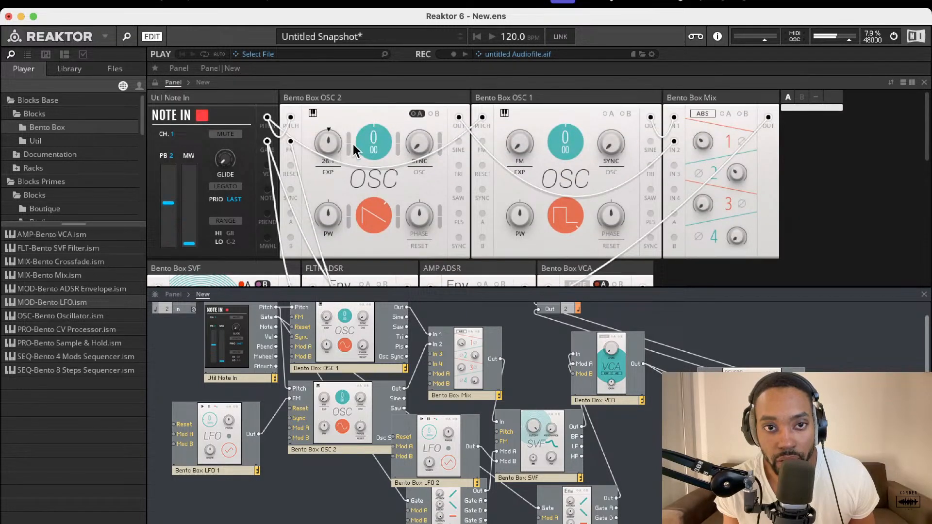
scroll(262, 185, down, 7)
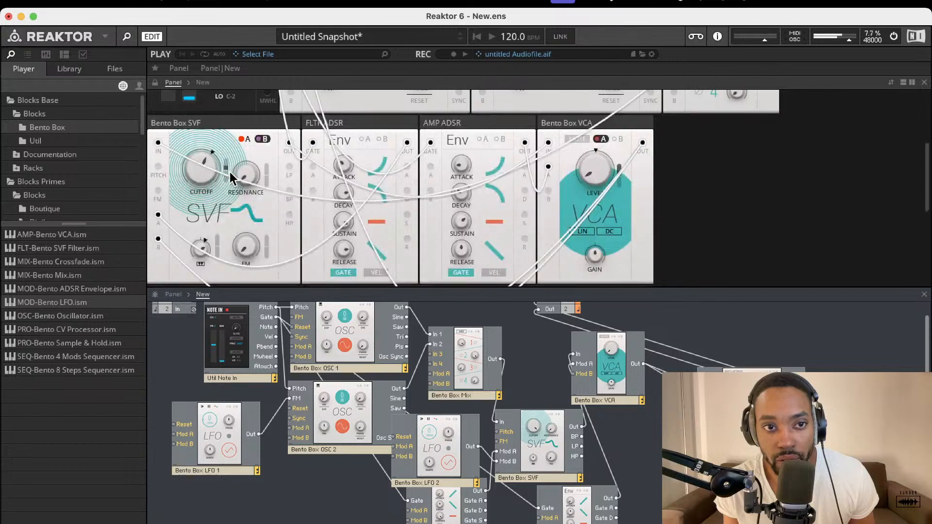
scroll(331, 175, down, 5)
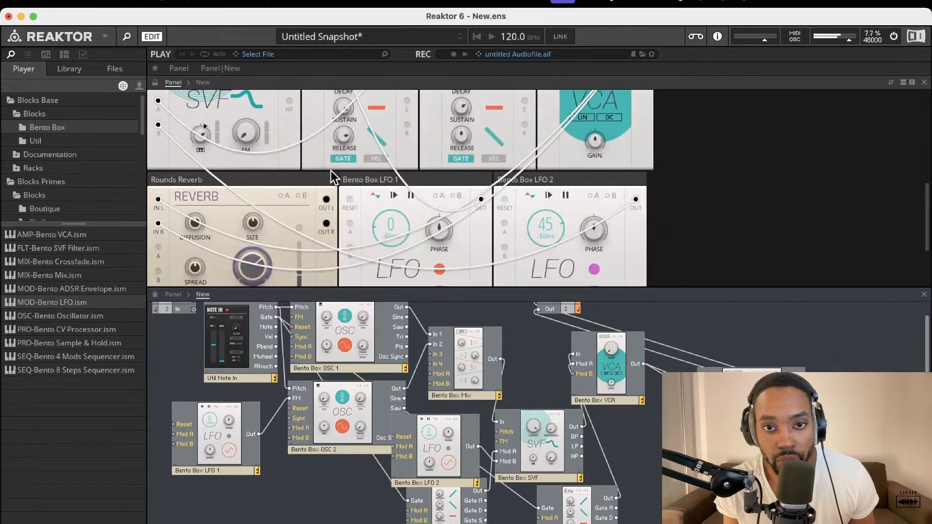
drag(534, 234, 538, 311)
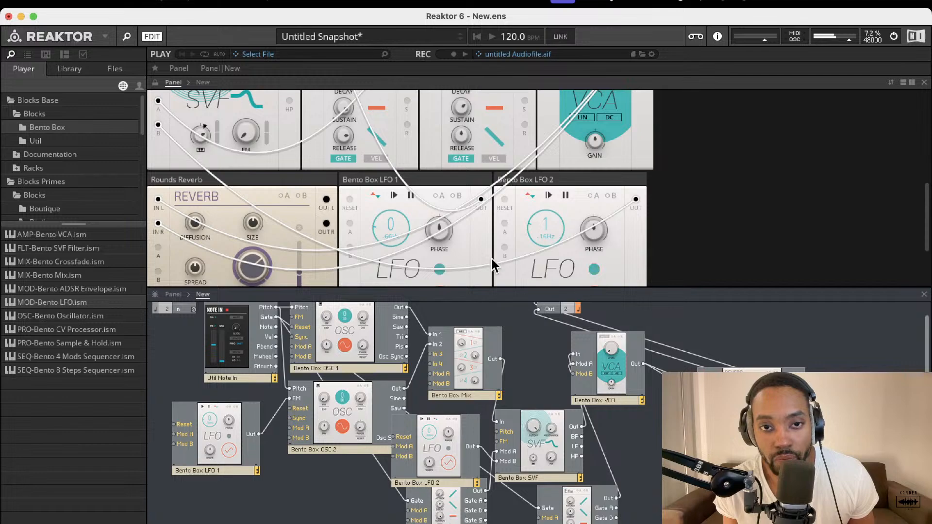
Review the oscillator, filter, envelope, reverb and LFO blocks and their connections in the panel
scroll(385, 236, up, 8)
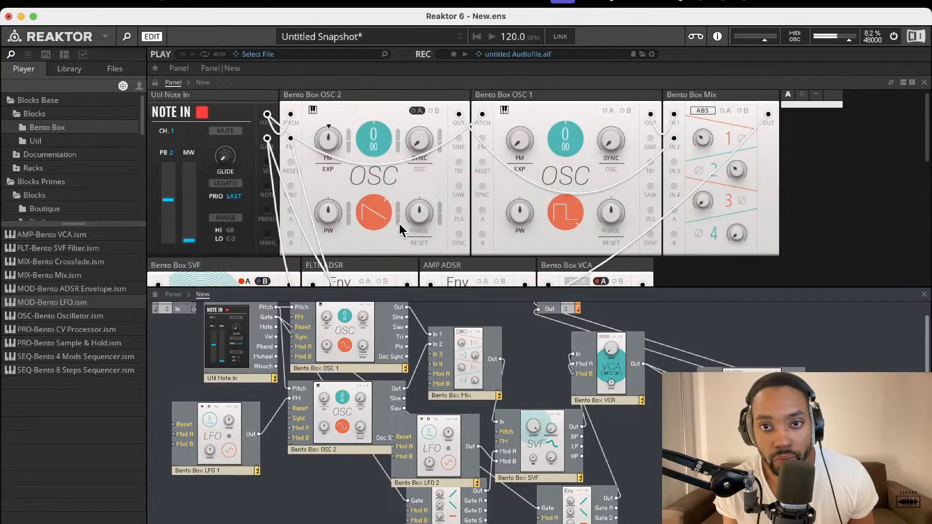
scroll(398, 232, down, 8)
scroll(399, 229, down, 4)
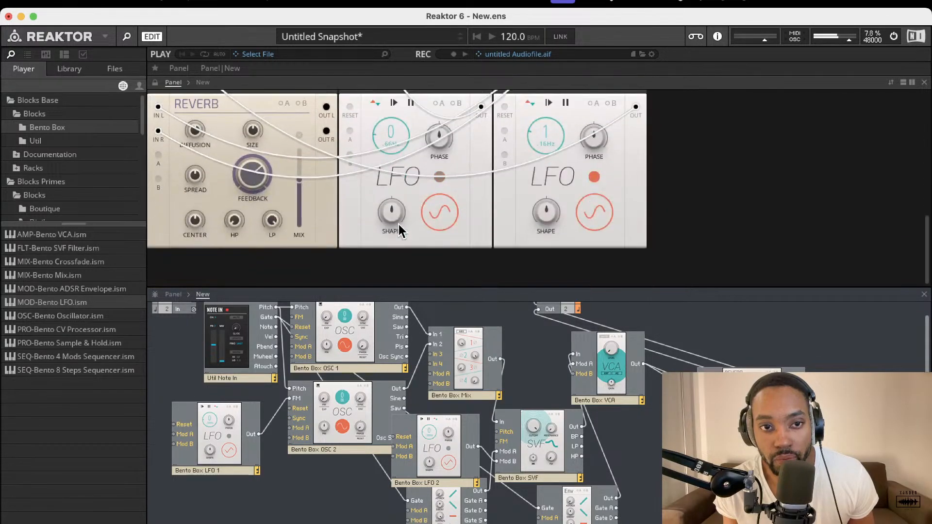
scroll(399, 213, up, 12)
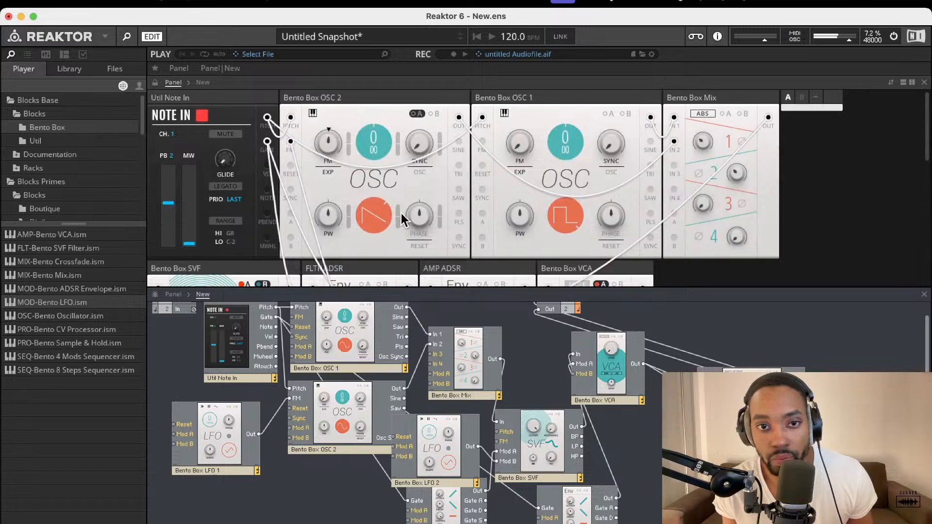
scroll(400, 213, down, 3)
scroll(401, 212, up, 3)
scroll(401, 213, down, 12)
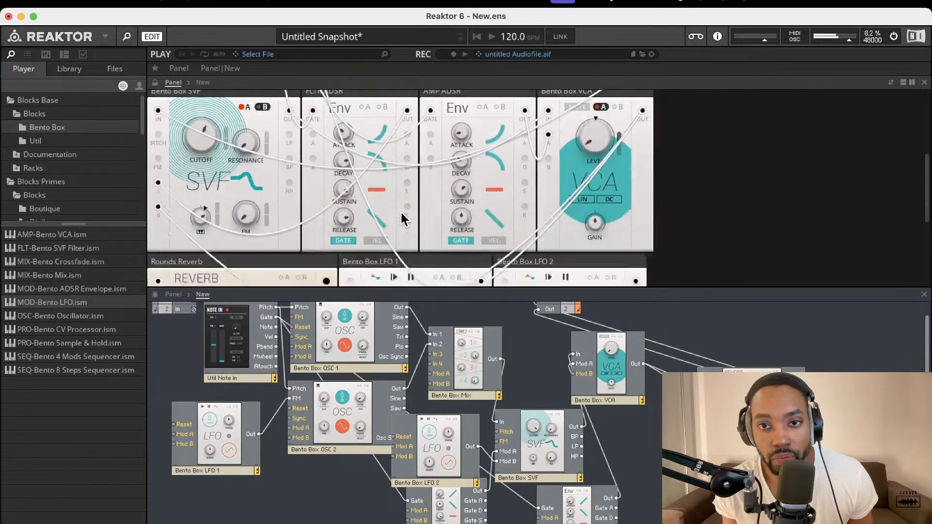
scroll(401, 214, down, 2)
scroll(401, 213, up, 5)
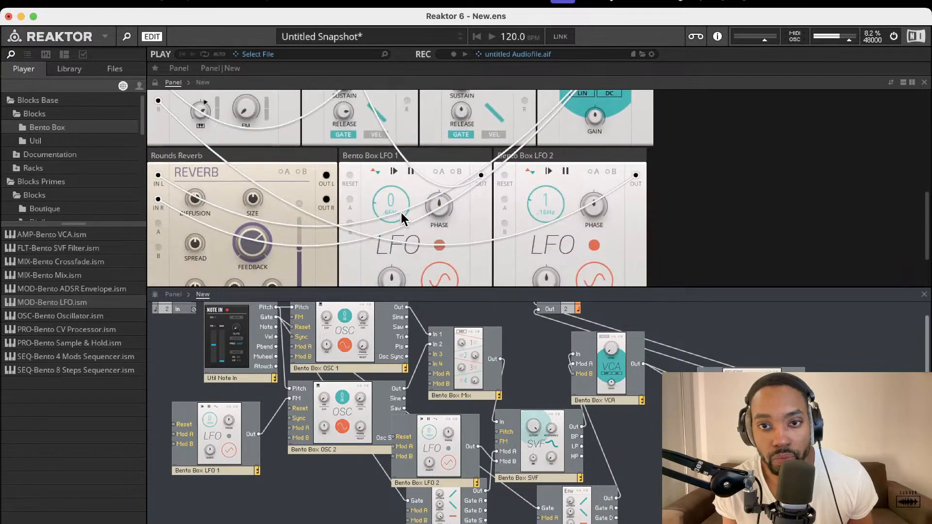
scroll(401, 213, down, 3)
scroll(402, 213, down, 2)
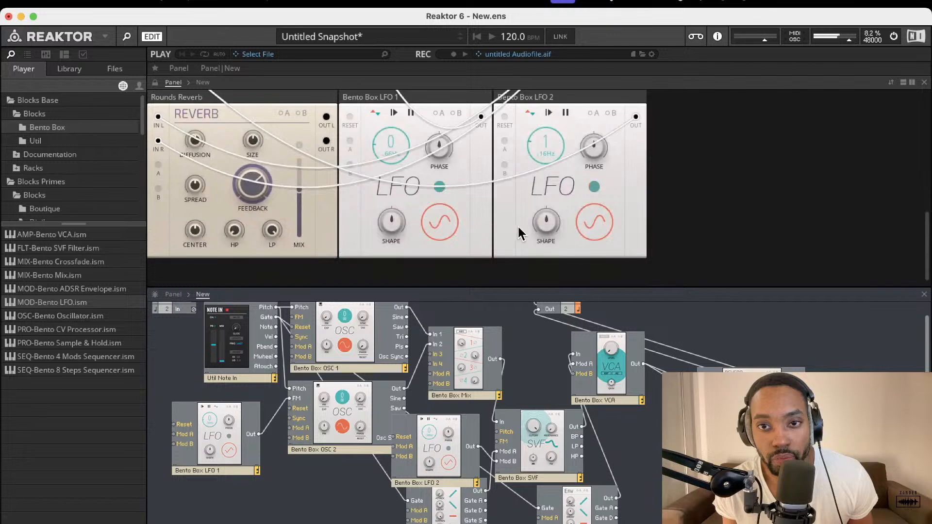
Try other waveforms on the LFOs, running LFO 1 through random steps and triangle and back to sine
drag(601, 225, 589, 318)
drag(447, 225, 447, 50)
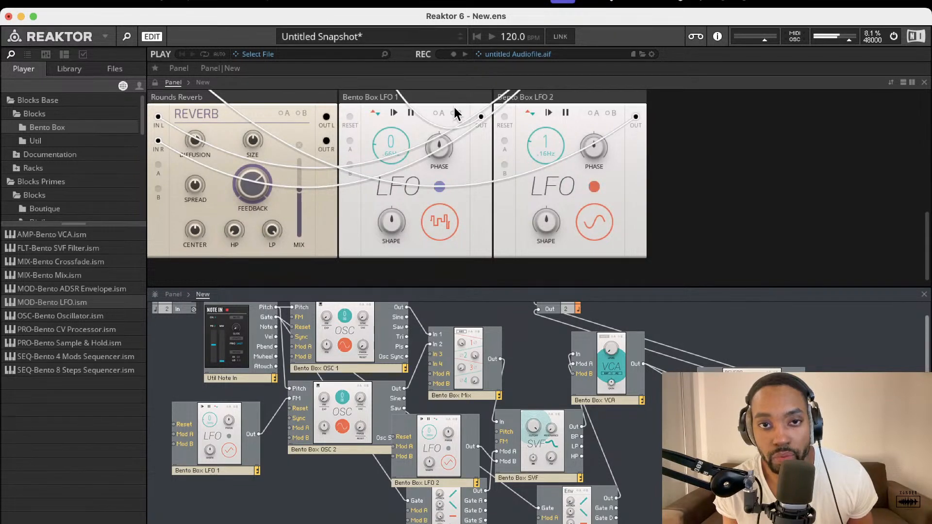
drag(440, 222, 441, 319)
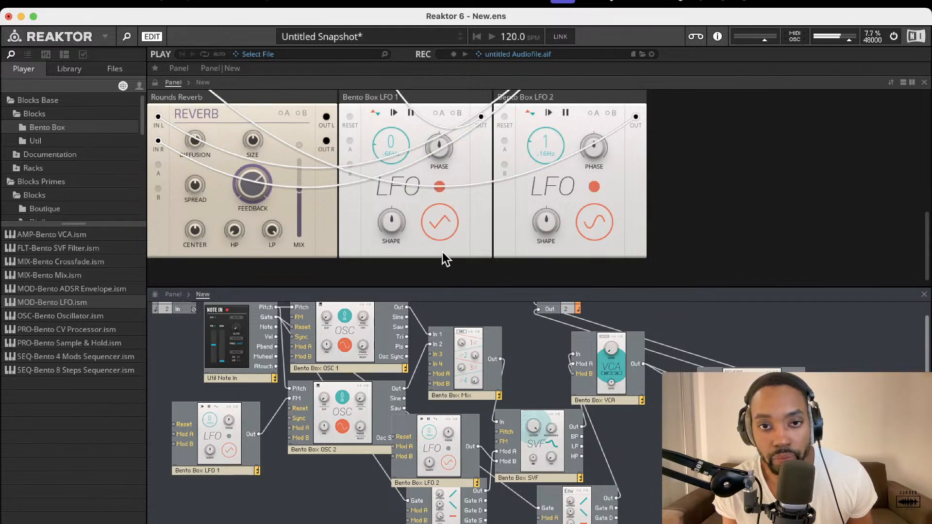
drag(438, 230, 438, 308)
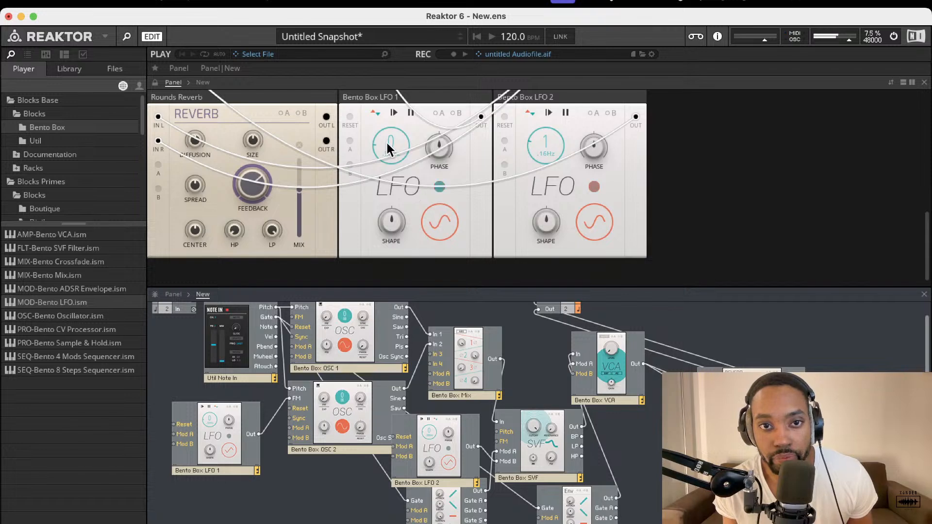
Set Bento Box LFO 1's frequency to about 11.36 Hz and select modulation slot A on the SVF
drag(386, 141, 387, 167)
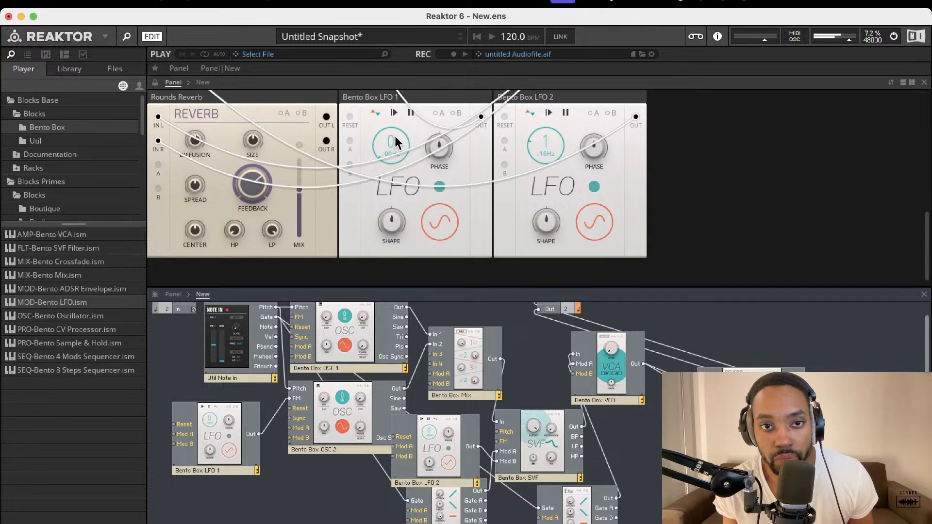
drag(394, 134, 392, 56)
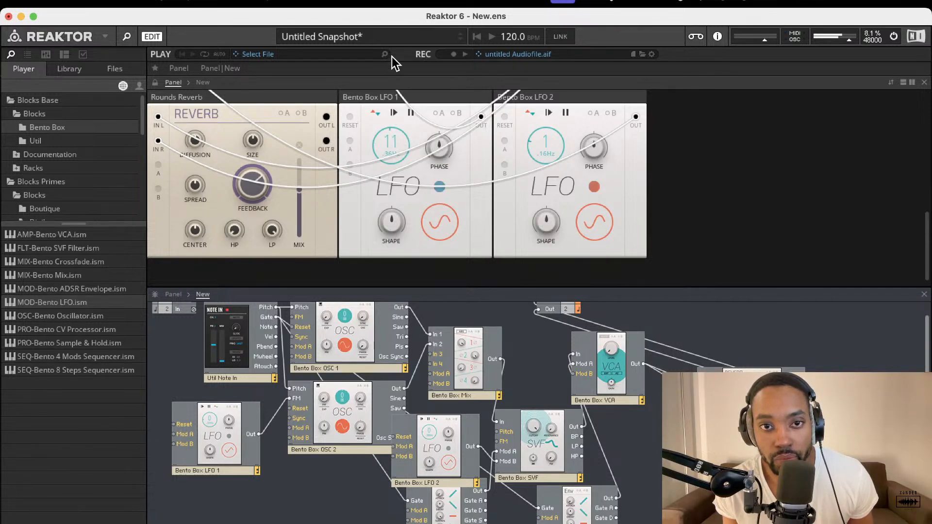
scroll(417, 181, down, 1)
scroll(417, 186, up, 6)
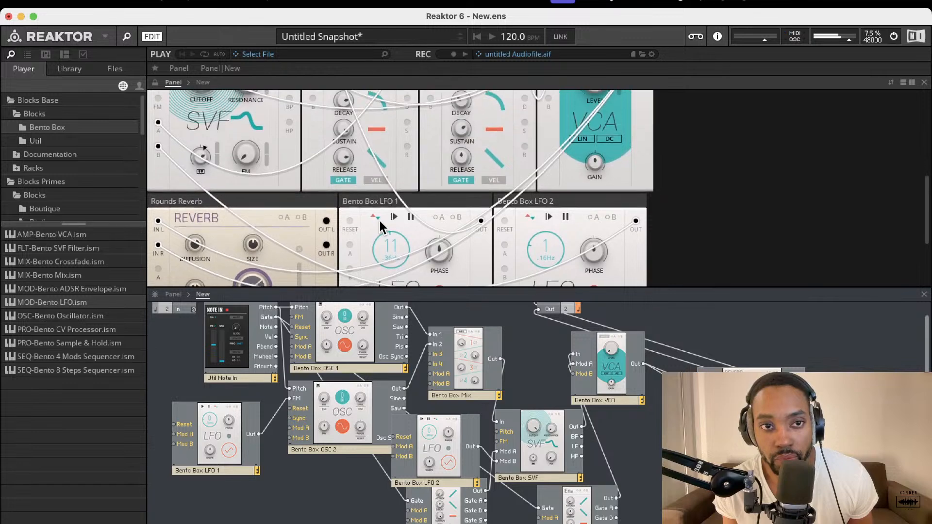
click(245, 141)
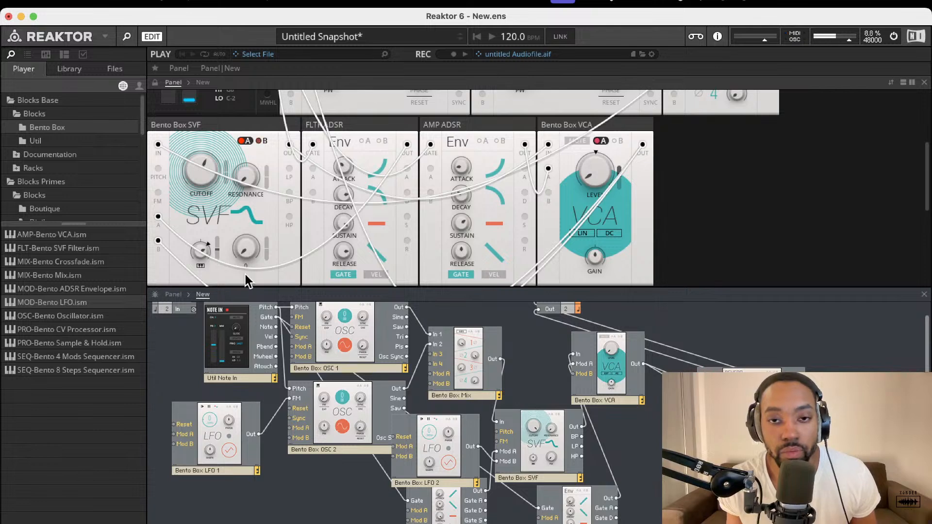
Lower the Rounds Reverb's feedback to about 14 and reduce its mix
scroll(350, 233, down, 5)
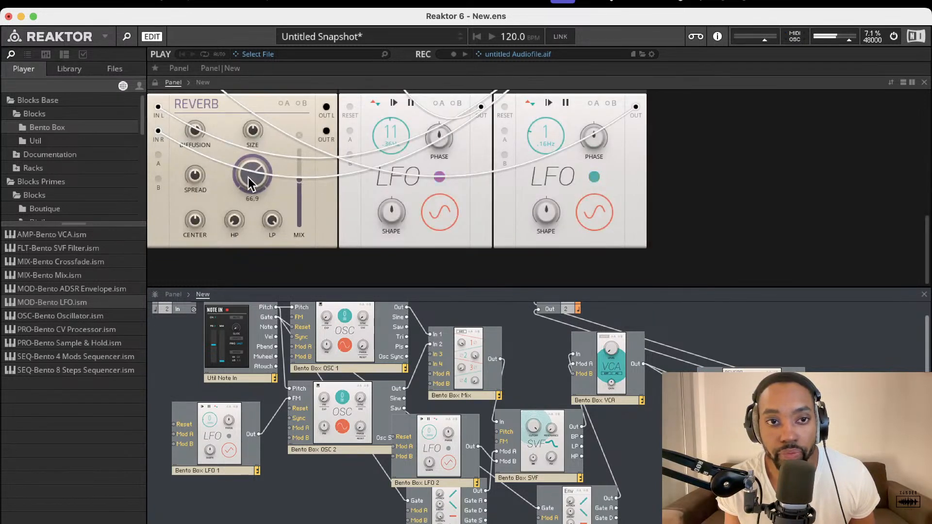
drag(249, 177, 261, 252)
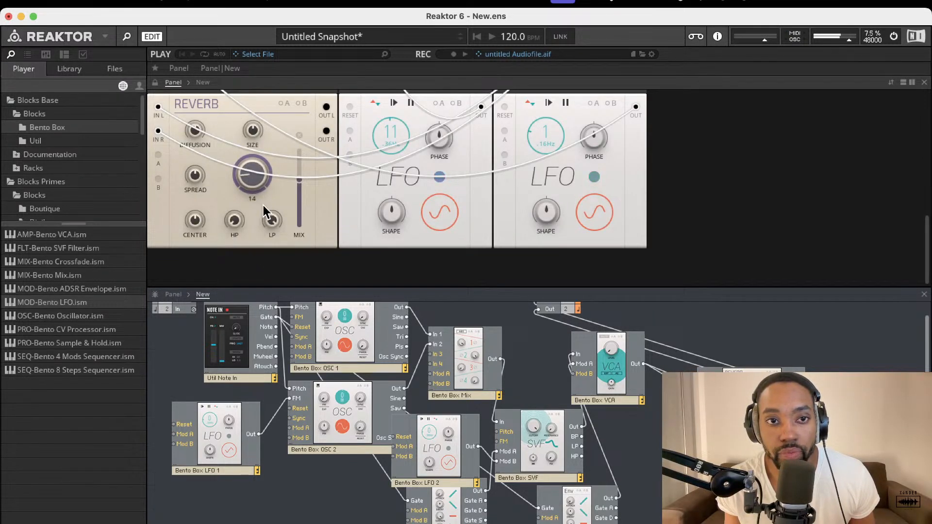
drag(299, 194, 299, 244)
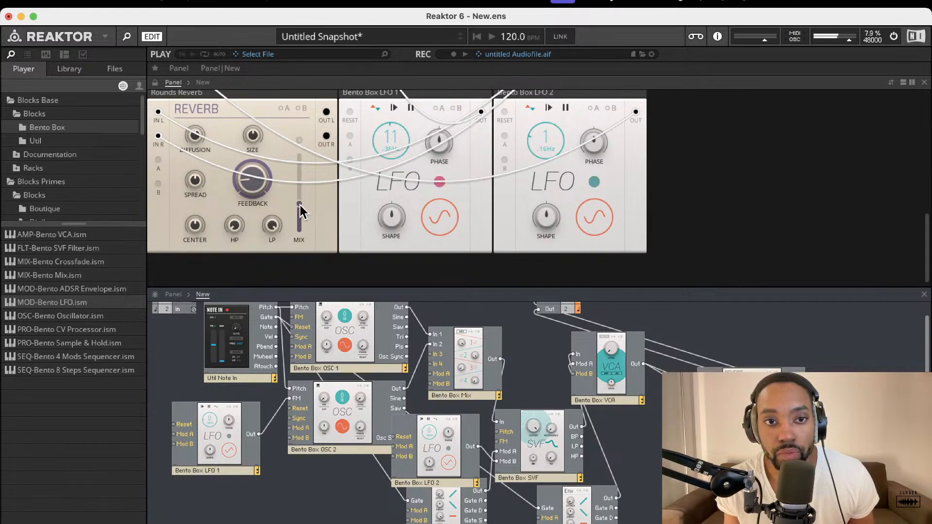
drag(301, 204, 302, 182)
Lower the VCA's level and open the SVF's cutoff to near its maximum
scroll(362, 176, up, 10)
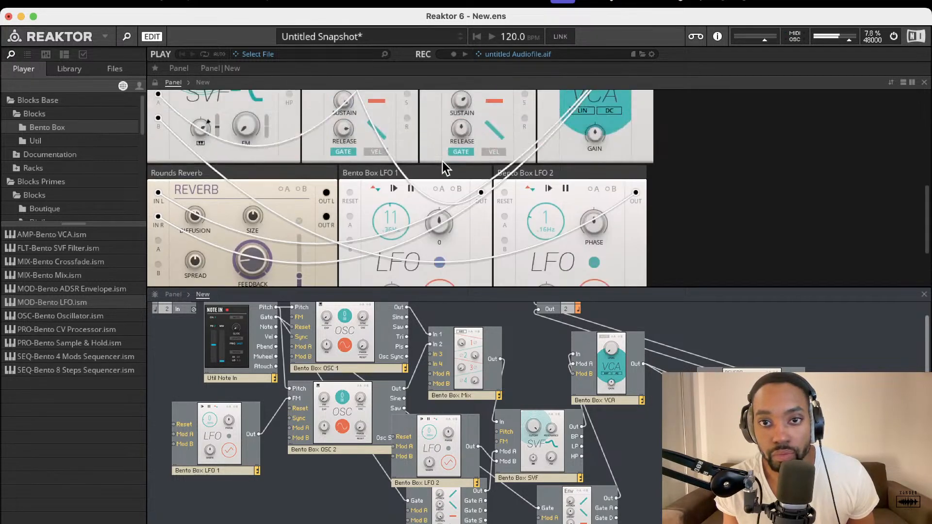
drag(595, 165, 595, 187)
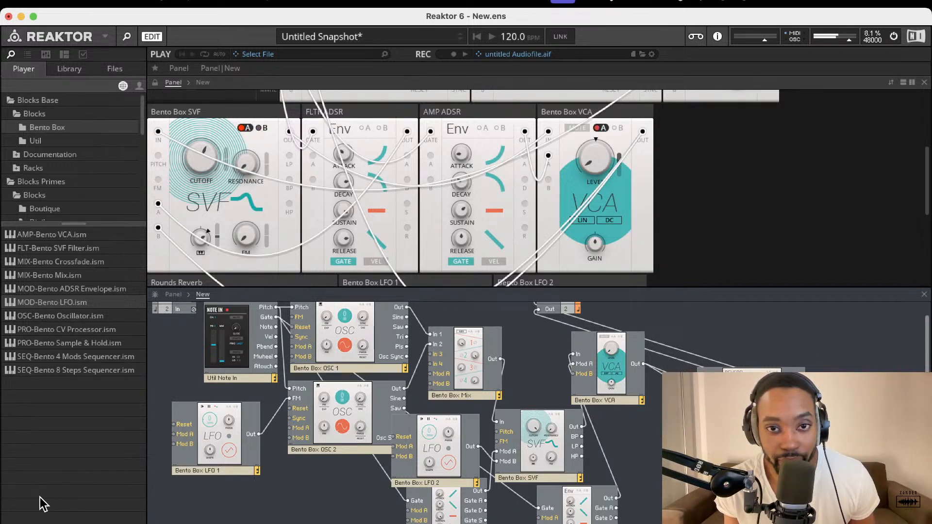
mouse_move(208, 160)
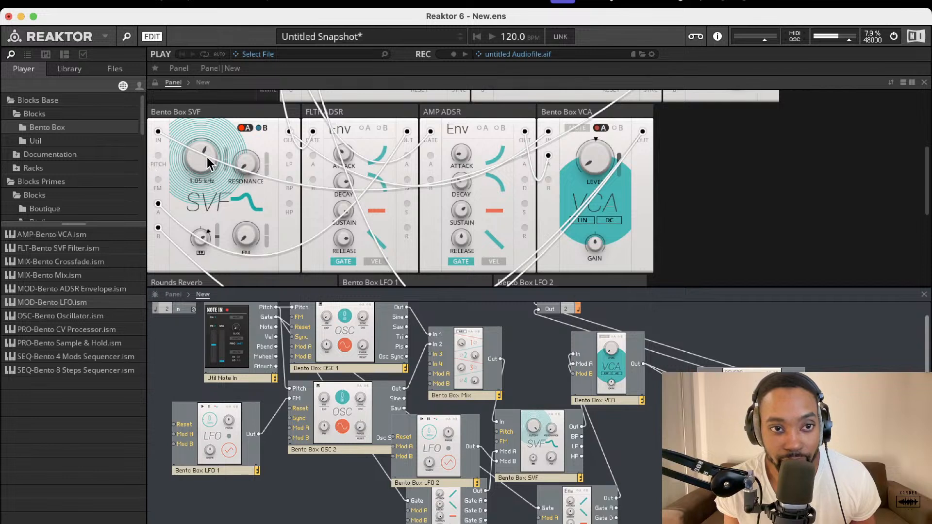
mouse_move(207, 123)
mouse_down()
mouse_move(206, 111)
mouse_move(203, 139)
mouse_move(205, 106)
mouse_up()
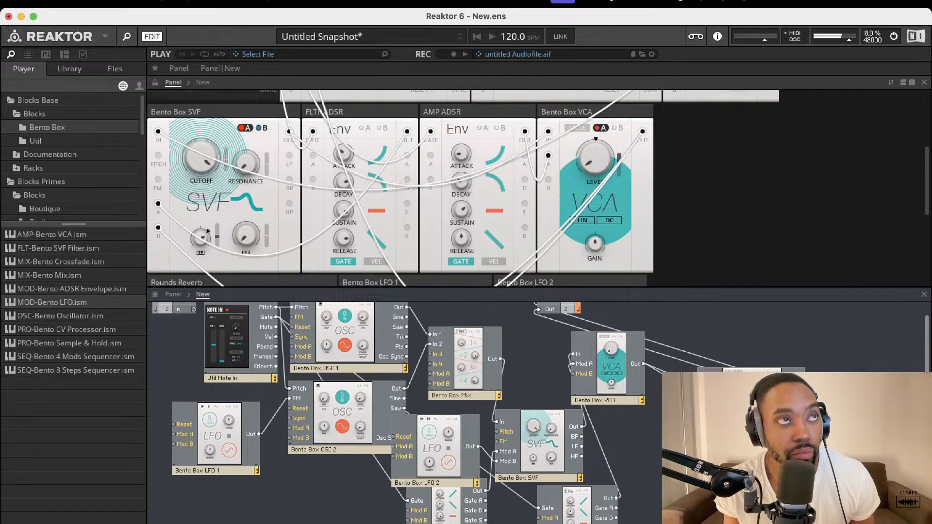